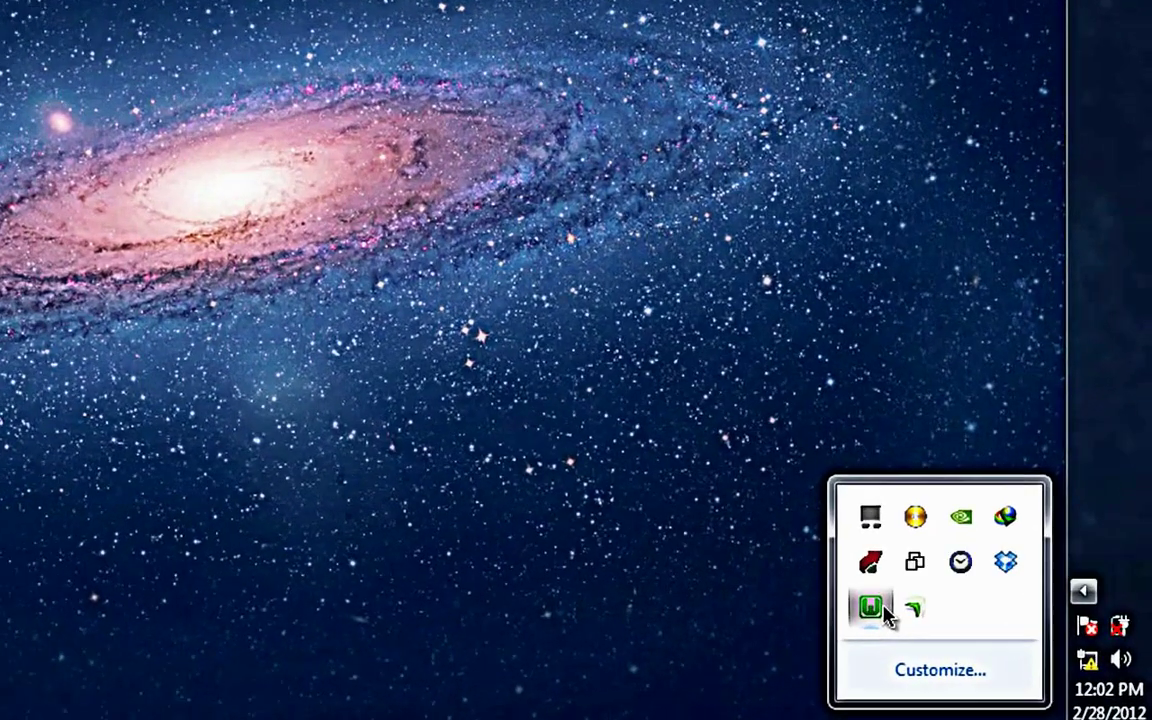
Step: Launch phpMyAdmin at localhost/phpmyadmin from the WampServer tray menu
{"action": "left_click", "coordinate": [870, 607]}
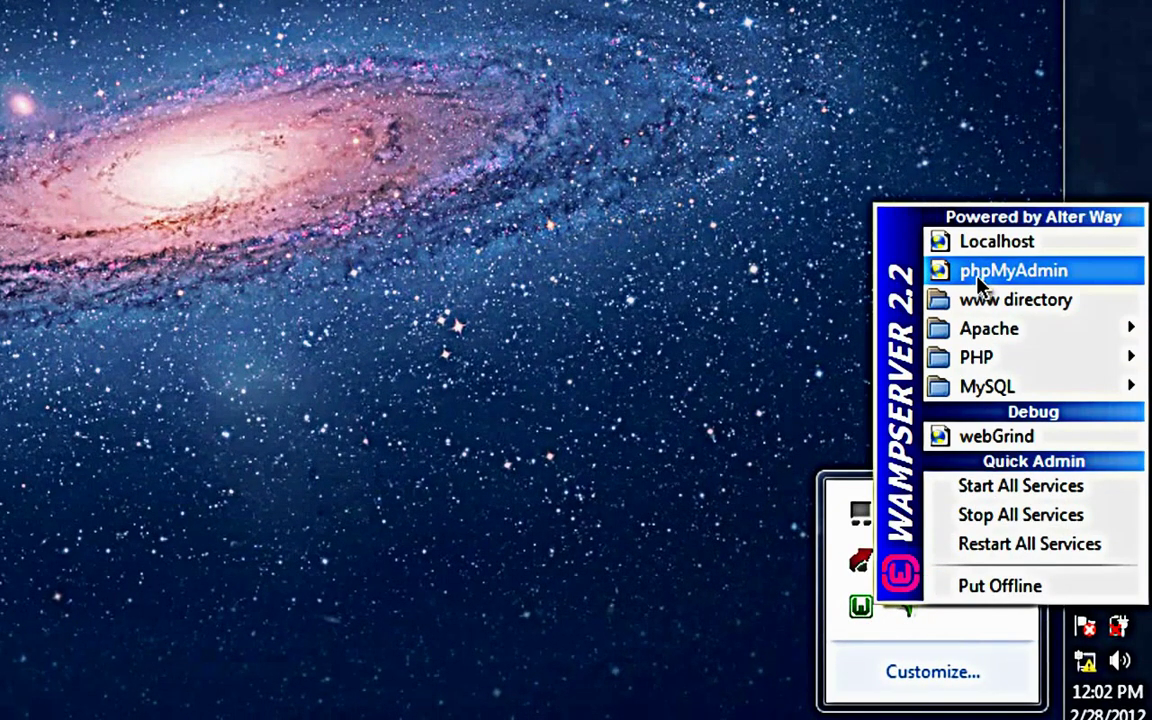
{"action": "left_click", "coordinate": [978, 272]}
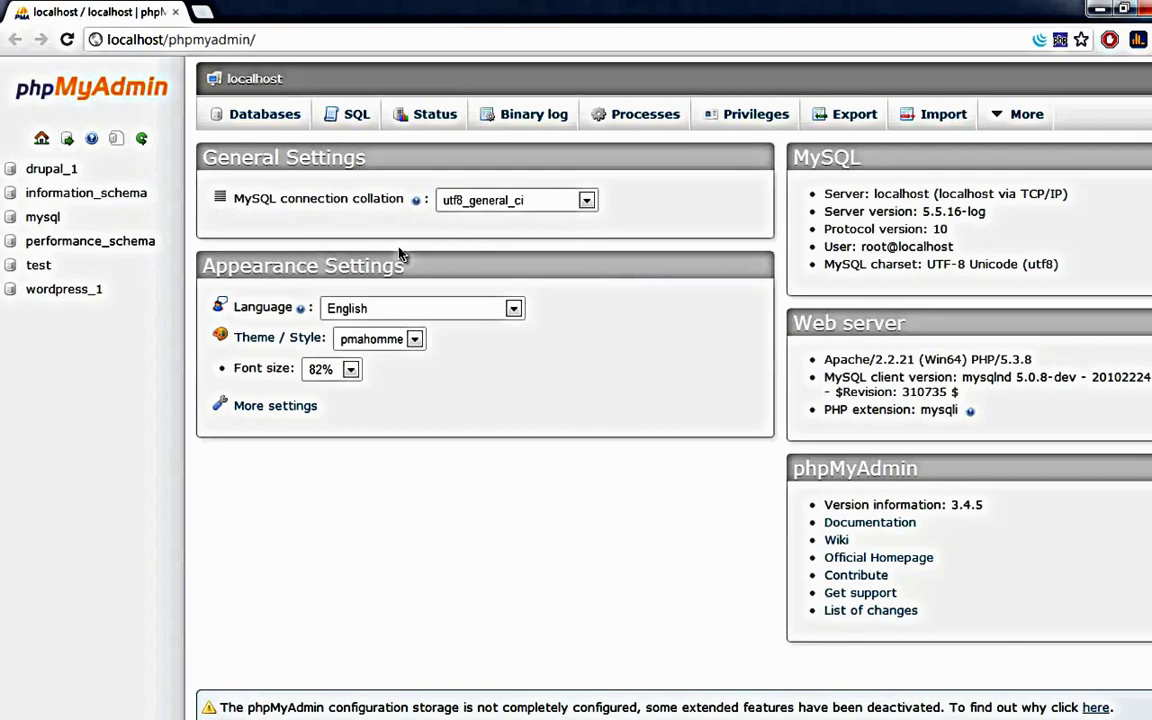
Step: Create a new database named Drupal_db from phpMyAdmin's Databases list
{"action": "left_click", "coordinate": [266, 114]}
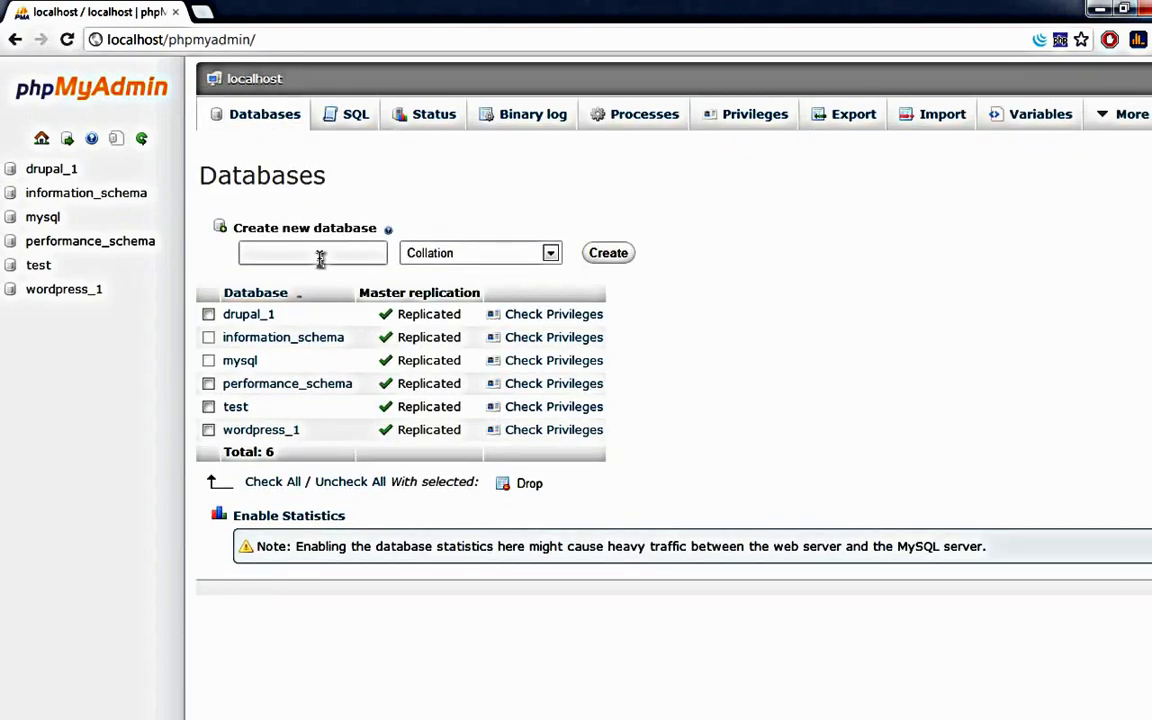
{"action": "left_click", "coordinate": [320, 258]}
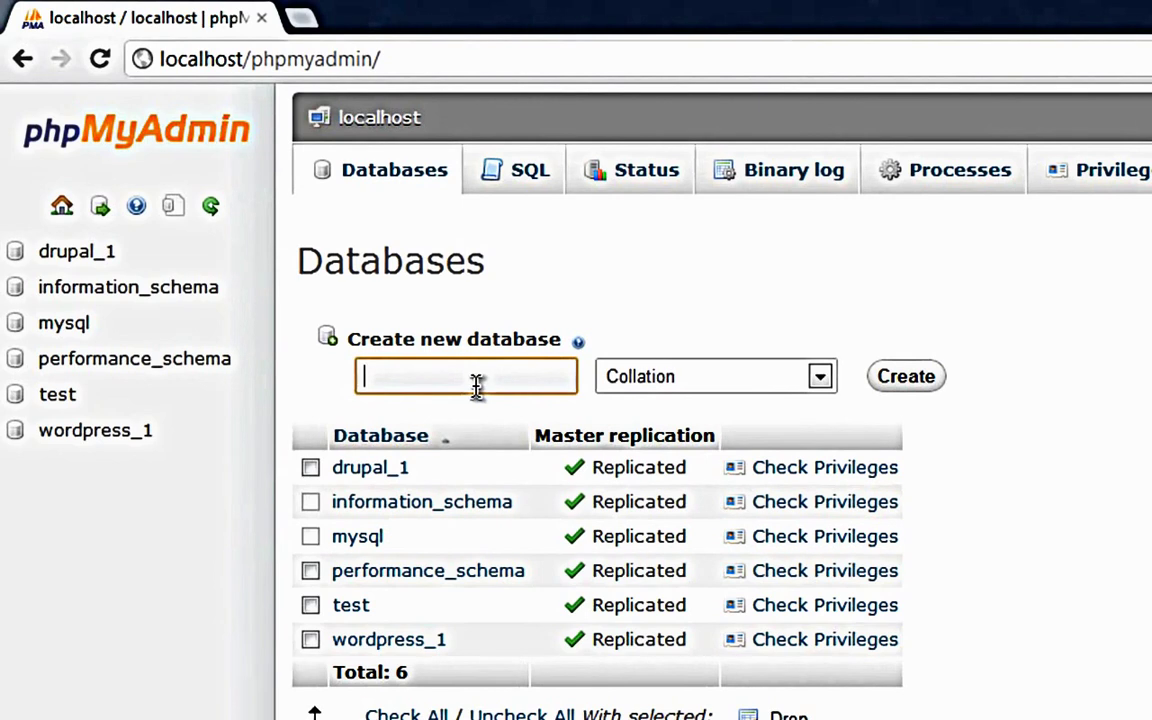
{"action": "type", "text": "Drupal_"}
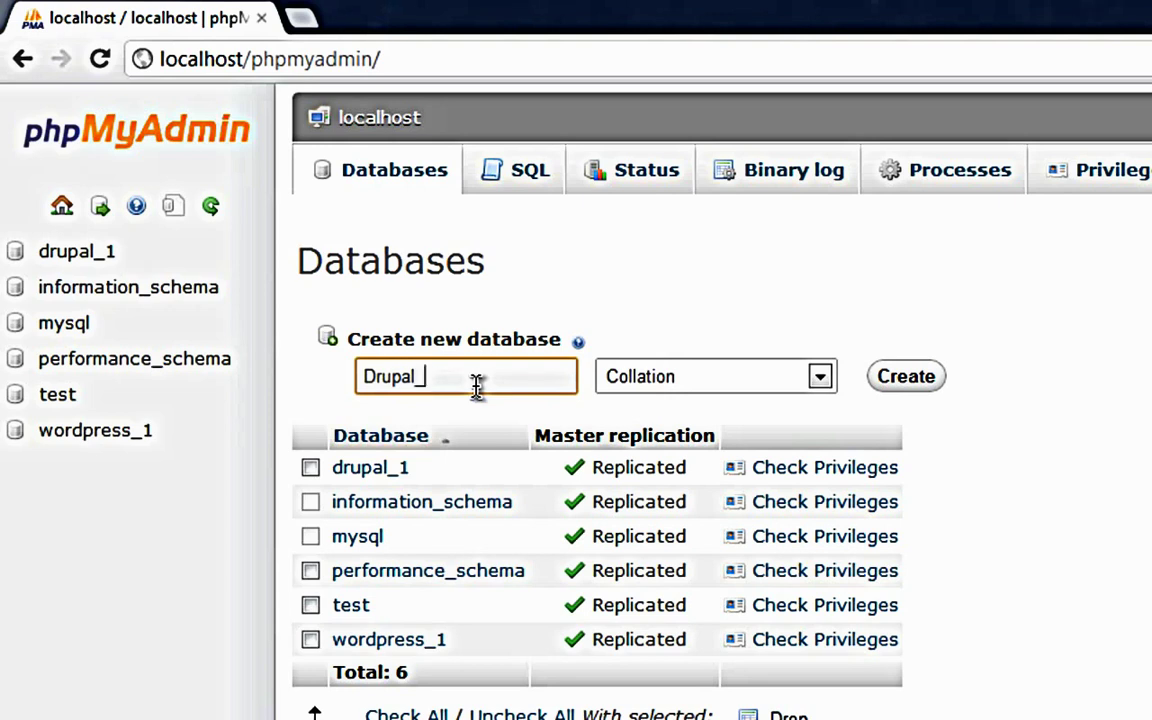
{"action": "type", "text": "Database"}
{"action": "key", "text": "BackSpace"}
{"action": "key", "text": "BackSpace"}
{"action": "key", "text": "BackSpace"}
{"action": "key", "text": "BackSpace"}
{"action": "key", "text": "BackSpace"}
{"action": "key", "text": "BackSpace"}
{"action": "key", "text": "BackSpace"}
{"action": "key", "text": "BackSpace"}
{"action": "type", "text": "db"}
{"action": "left_click", "coordinate": [885, 373]}
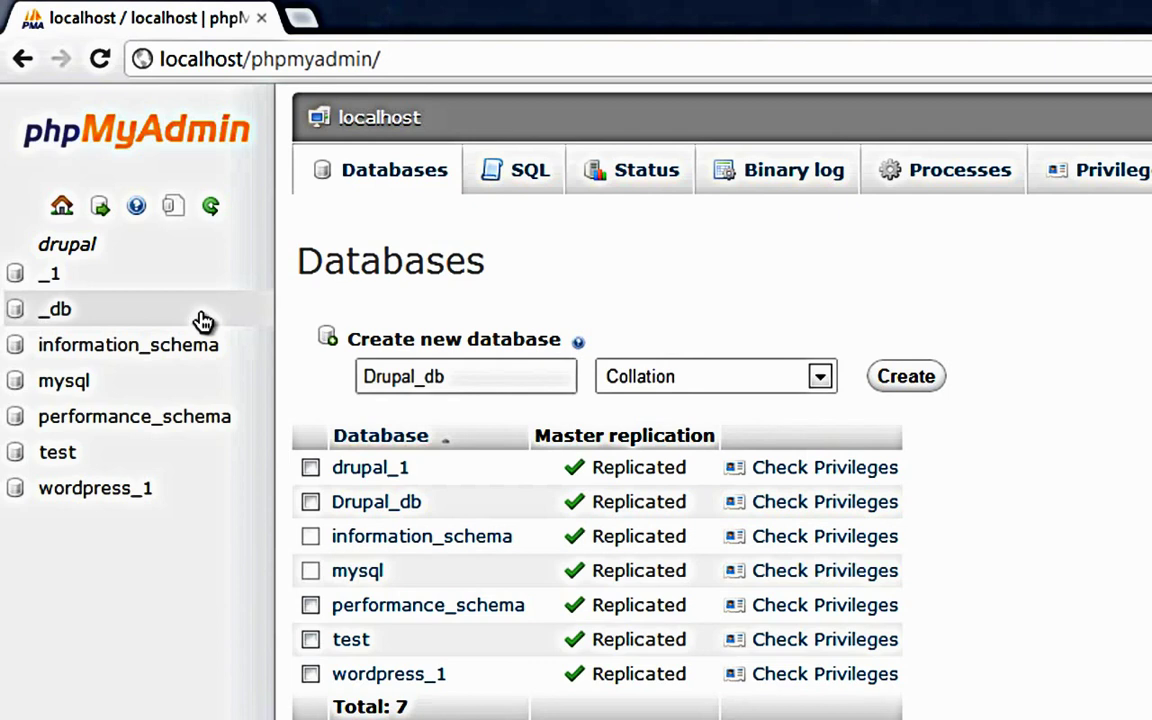
{"action": "left_click", "coordinate": [60, 313]}
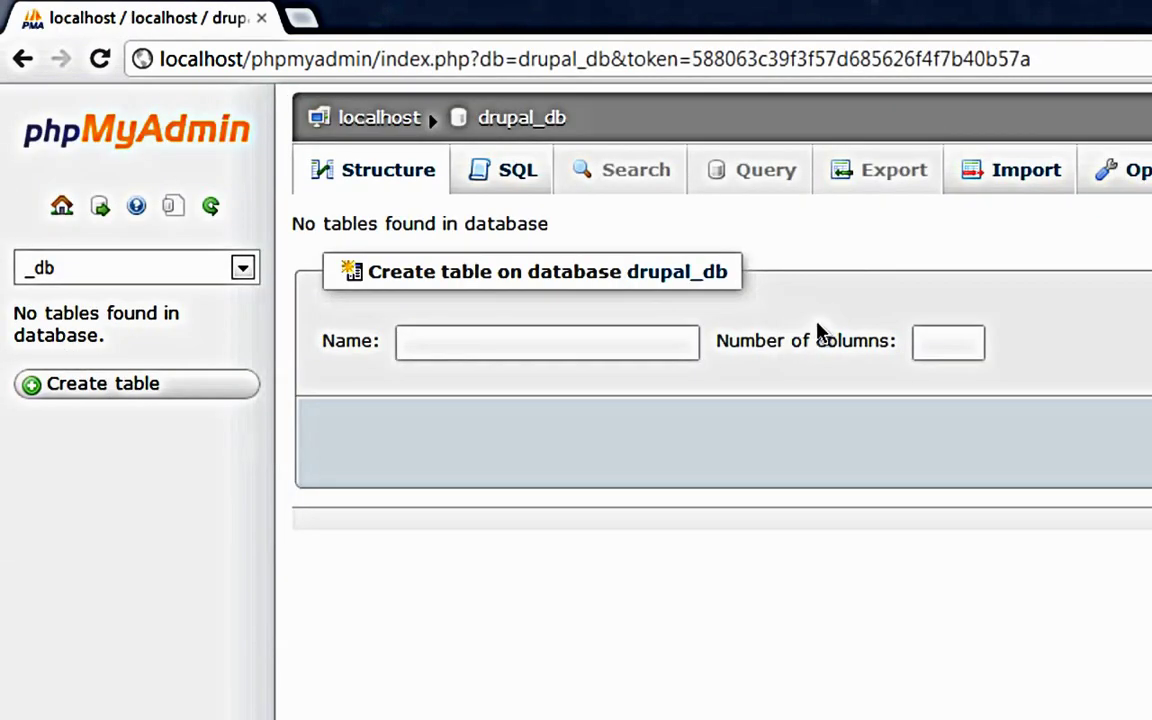
{"action": "left_click", "coordinate": [898, 182]}
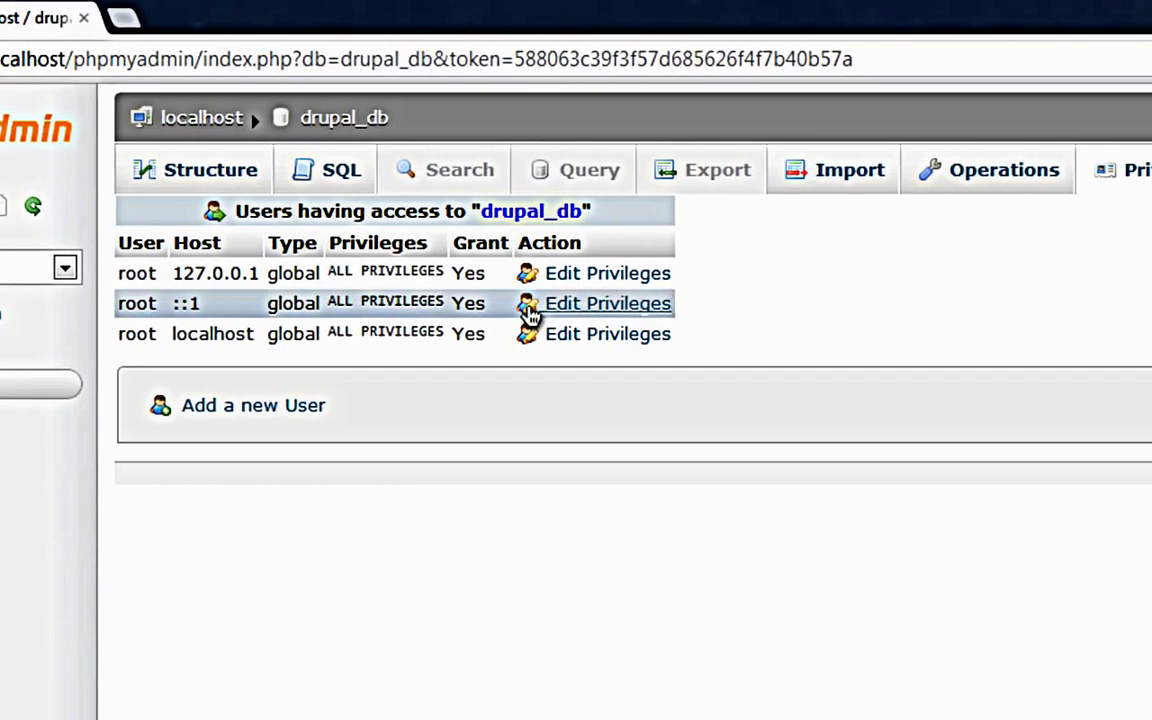
{"action": "left_click", "coordinate": [562, 276]}
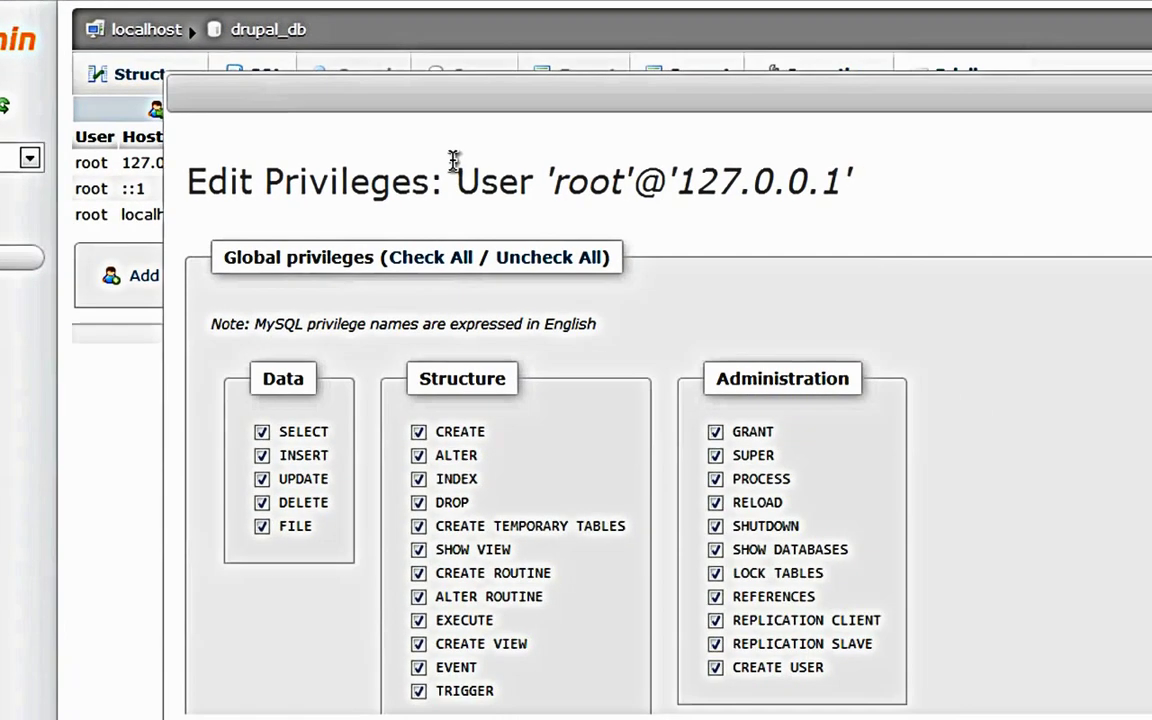
{"action": "scroll", "coordinate": [553, 270], "scroll_direction": "down", "scroll_amount": 6}
{"action": "scroll", "coordinate": [553, 270], "scroll_direction": "down", "scroll_amount": 10}
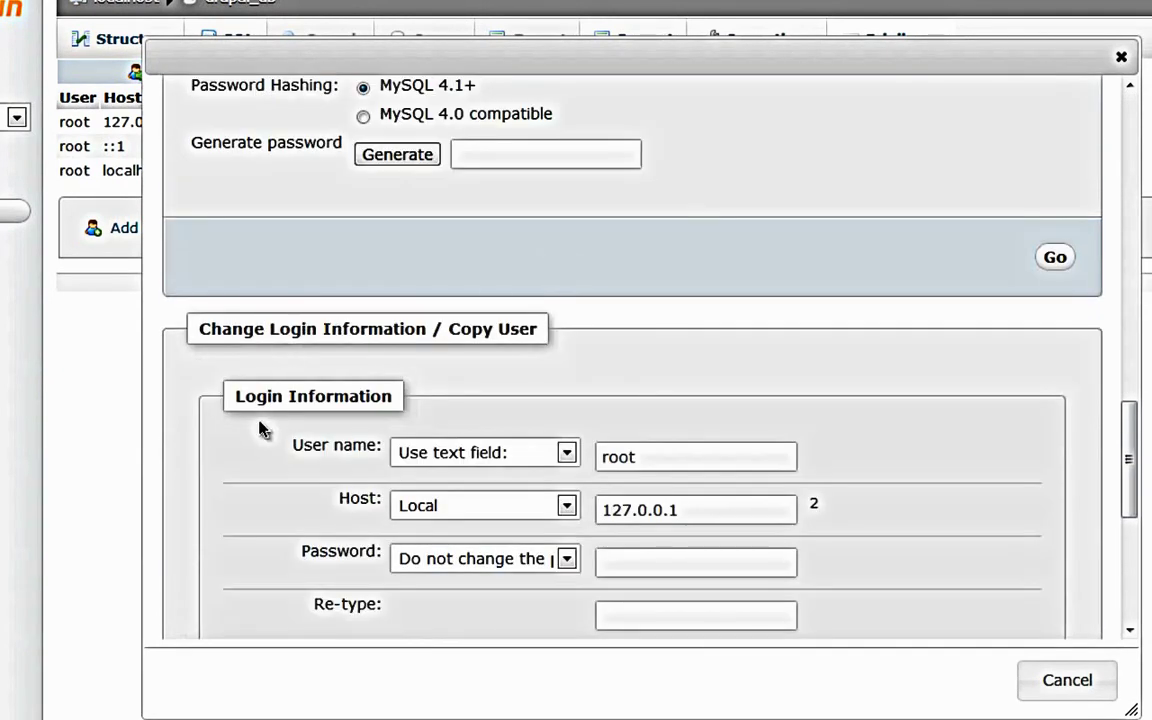
{"action": "scroll", "coordinate": [540, 385], "scroll_direction": "down", "scroll_amount": 3}
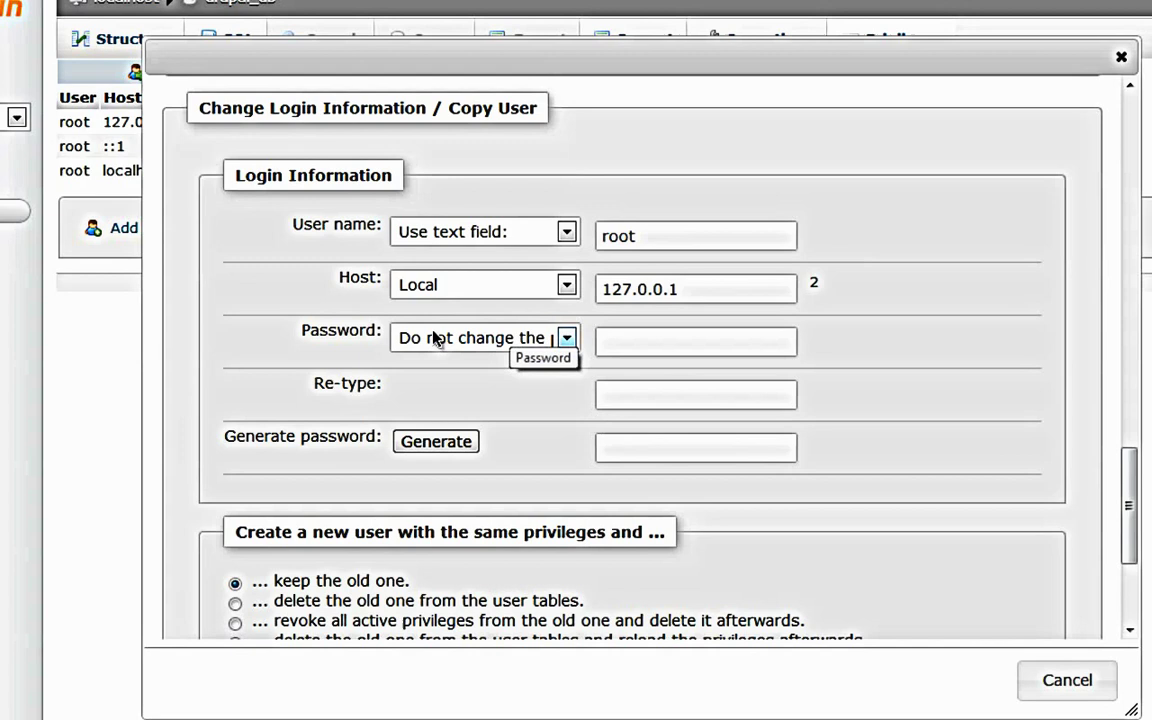
{"action": "left_click", "coordinate": [463, 342]}
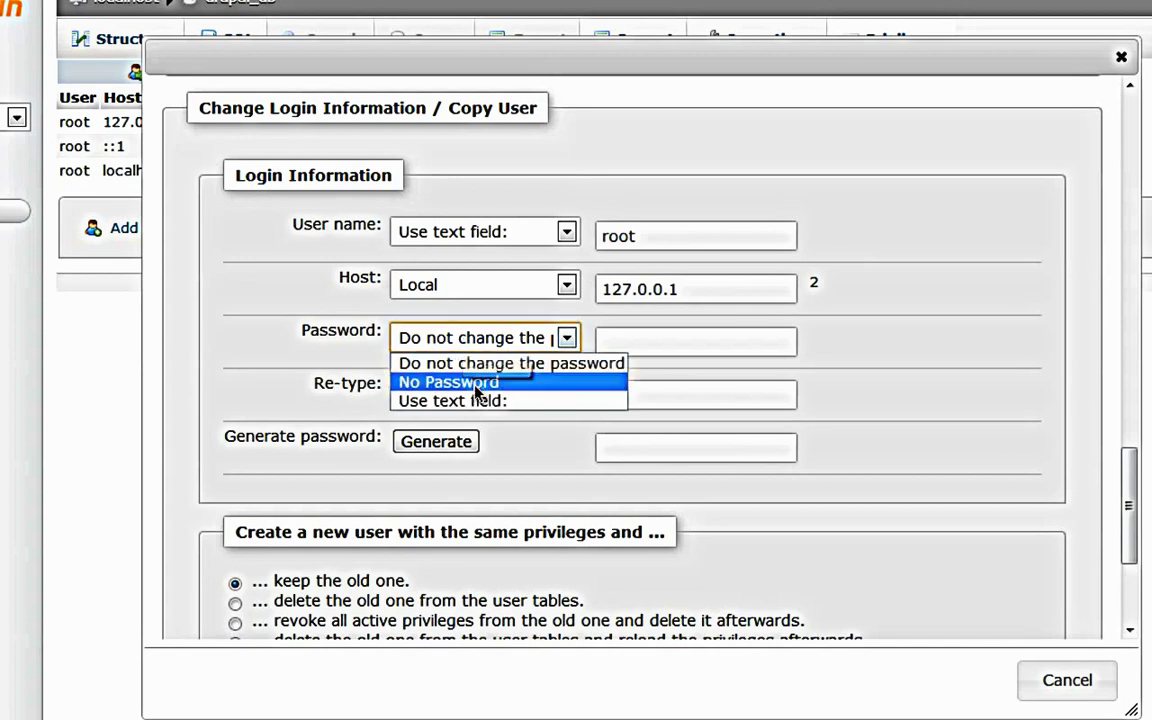
{"action": "left_click", "coordinate": [463, 380]}
{"action": "scroll", "coordinate": [1106, 507], "scroll_direction": "down", "scroll_amount": 3}
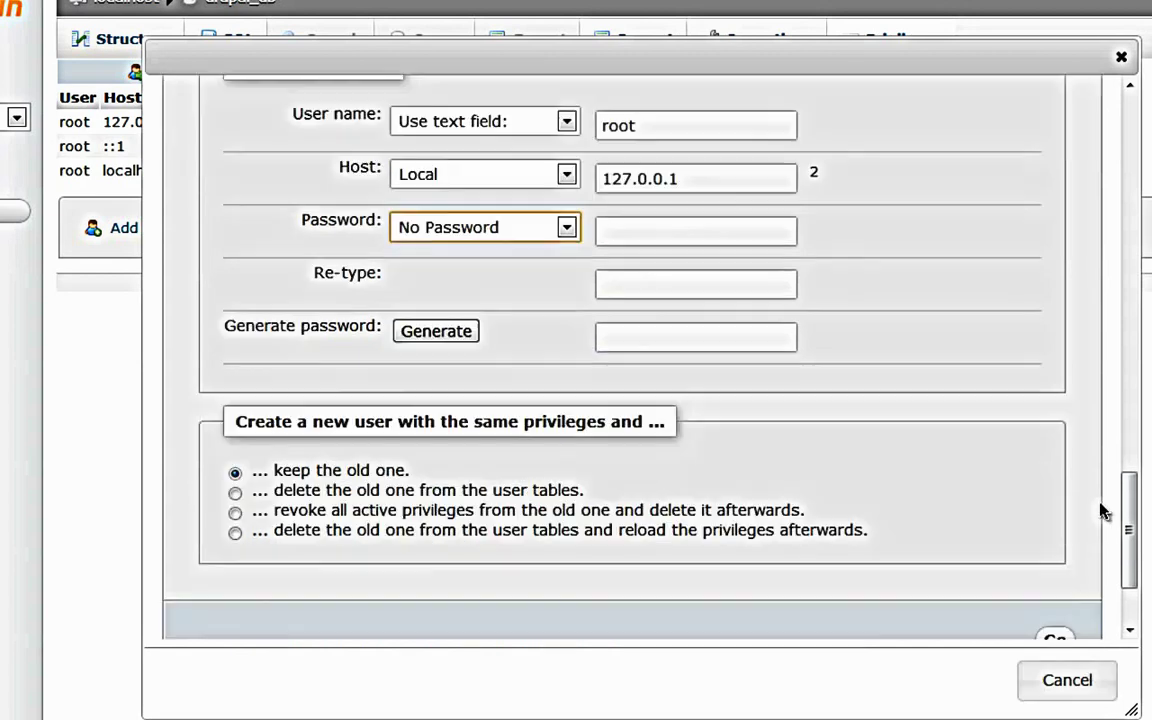
{"action": "left_click", "coordinate": [1056, 498]}
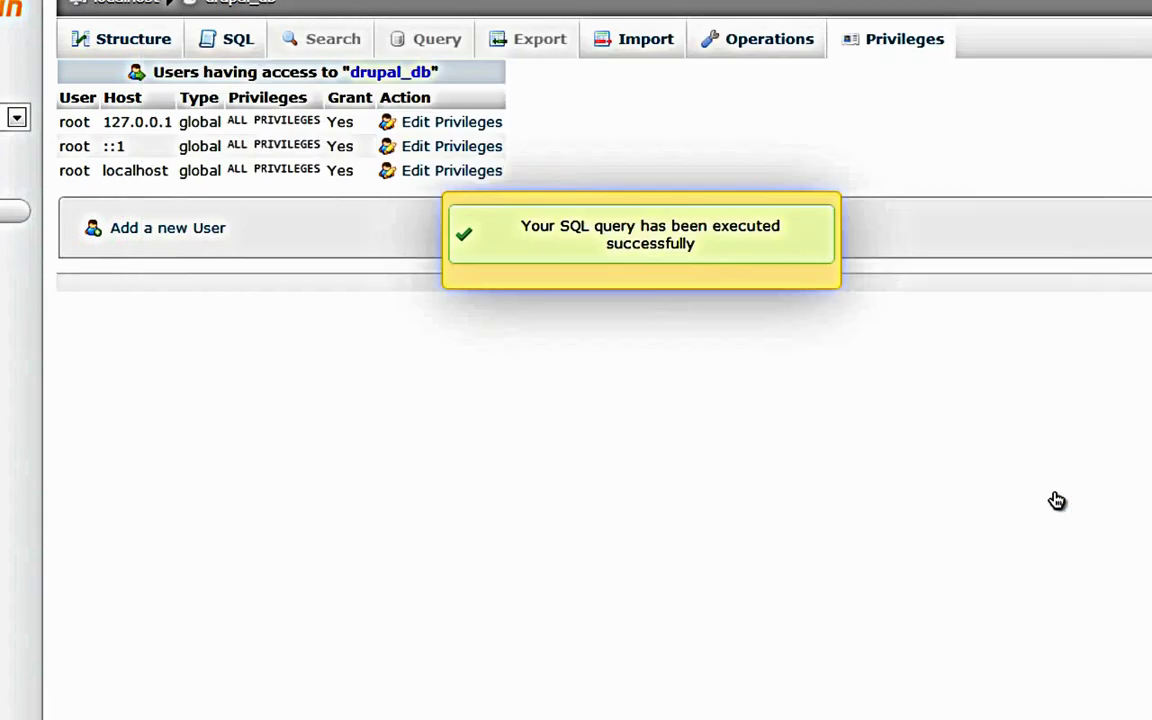
Step: Set the root@::1 login to No Password and apply the change
{"action": "left_click", "coordinate": [470, 147]}
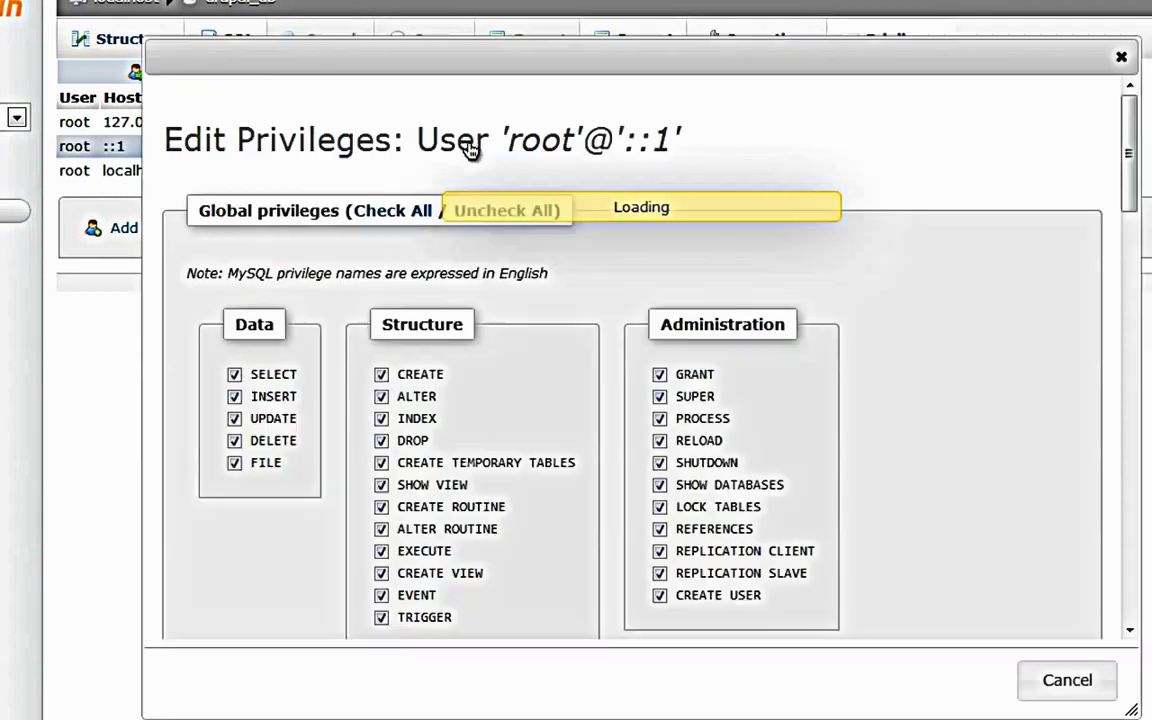
{"action": "scroll", "coordinate": [676, 290], "scroll_direction": "down", "scroll_amount": 5}
{"action": "scroll", "coordinate": [680, 290], "scroll_direction": "down", "scroll_amount": 10}
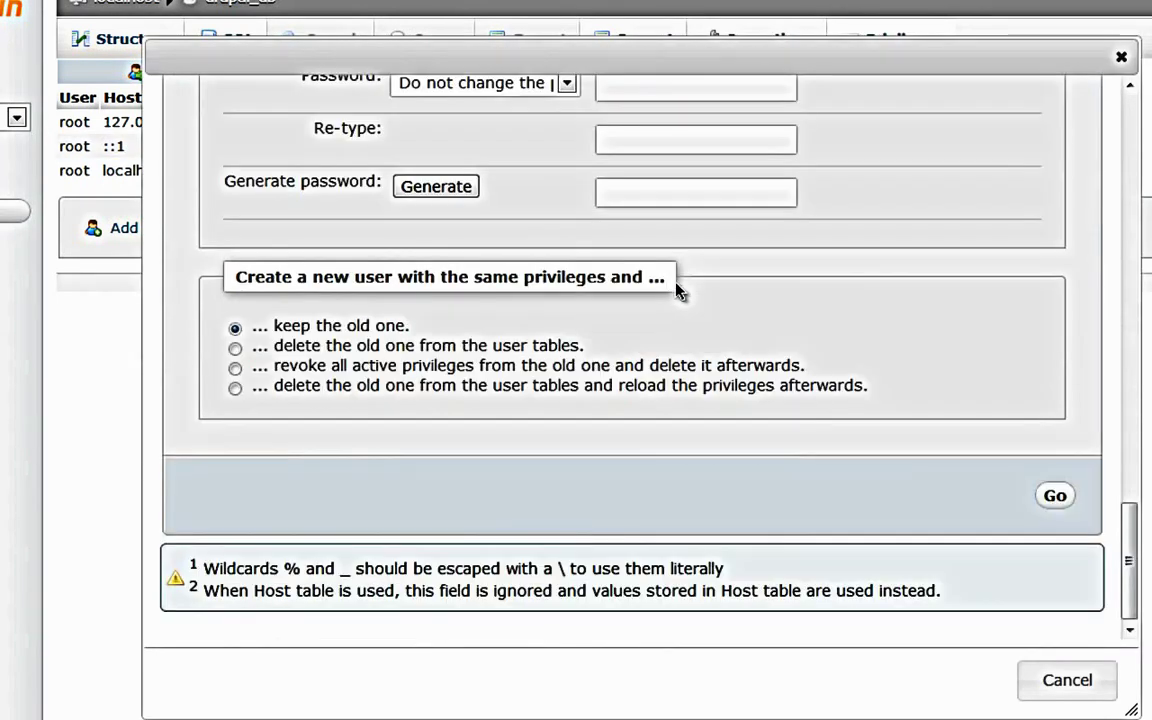
{"action": "scroll", "coordinate": [725, 328], "scroll_direction": "up", "scroll_amount": 6}
{"action": "scroll", "coordinate": [738, 334], "scroll_direction": "down", "scroll_amount": 2}
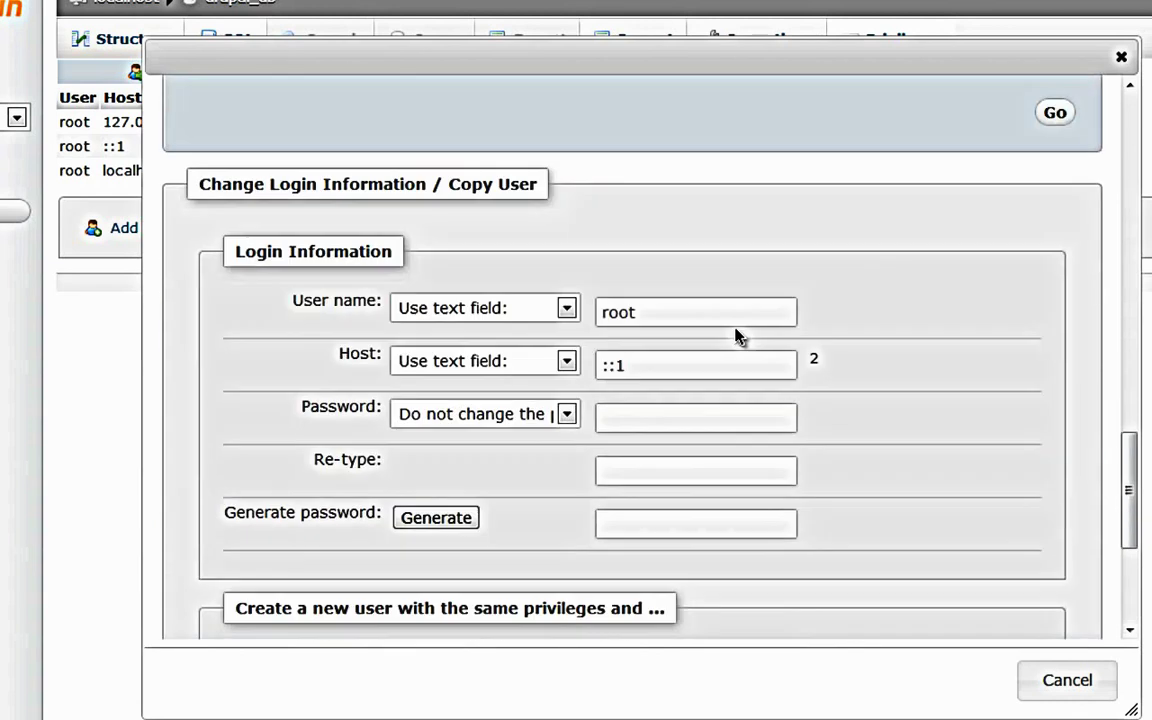
{"action": "left_click", "coordinate": [567, 414]}
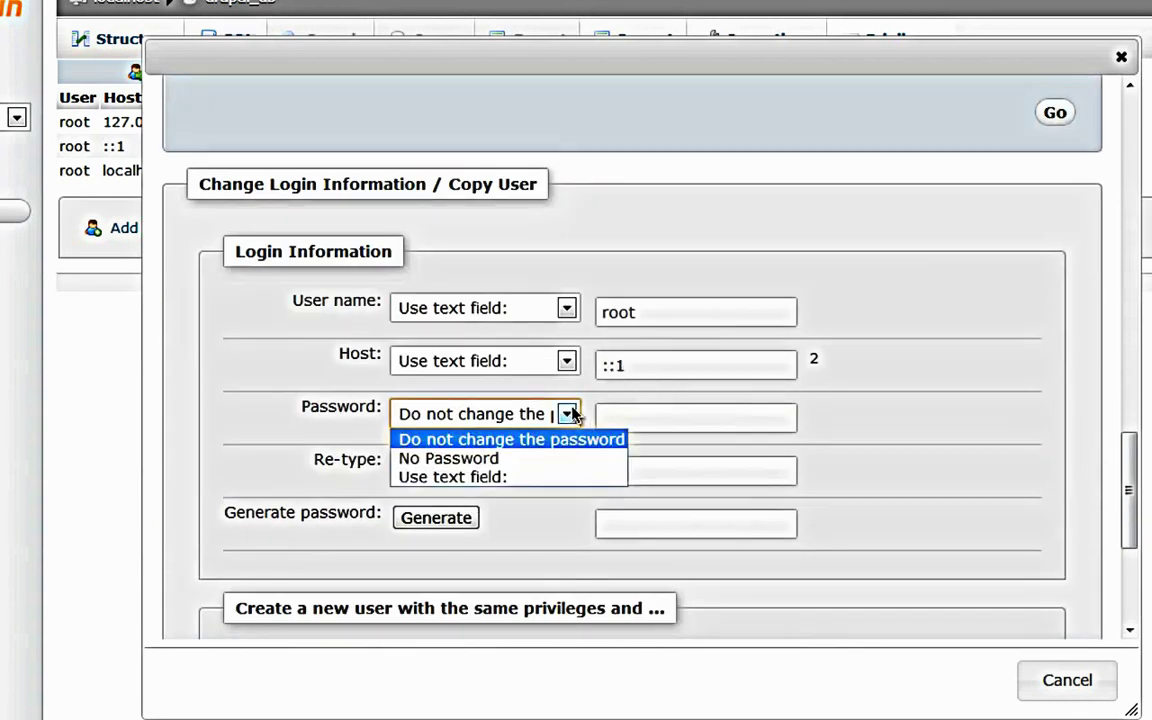
{"action": "left_click", "coordinate": [568, 458]}
{"action": "scroll", "coordinate": [688, 462], "scroll_direction": "down", "scroll_amount": 5}
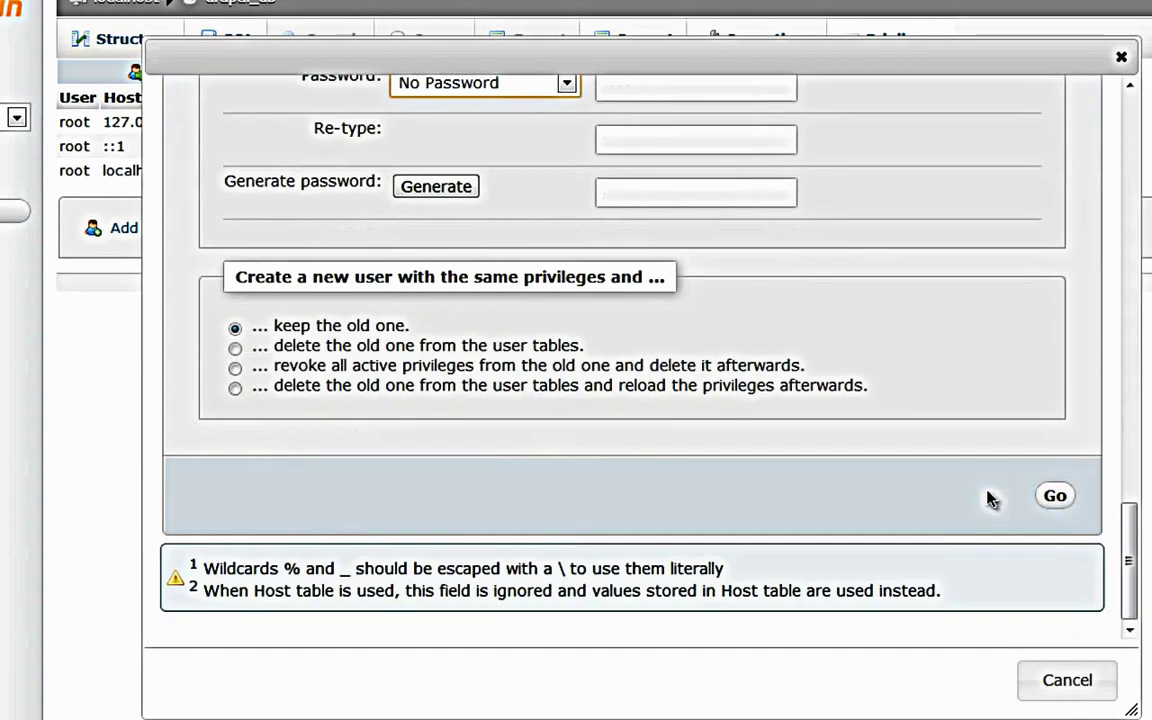
{"action": "left_click", "coordinate": [1053, 494]}
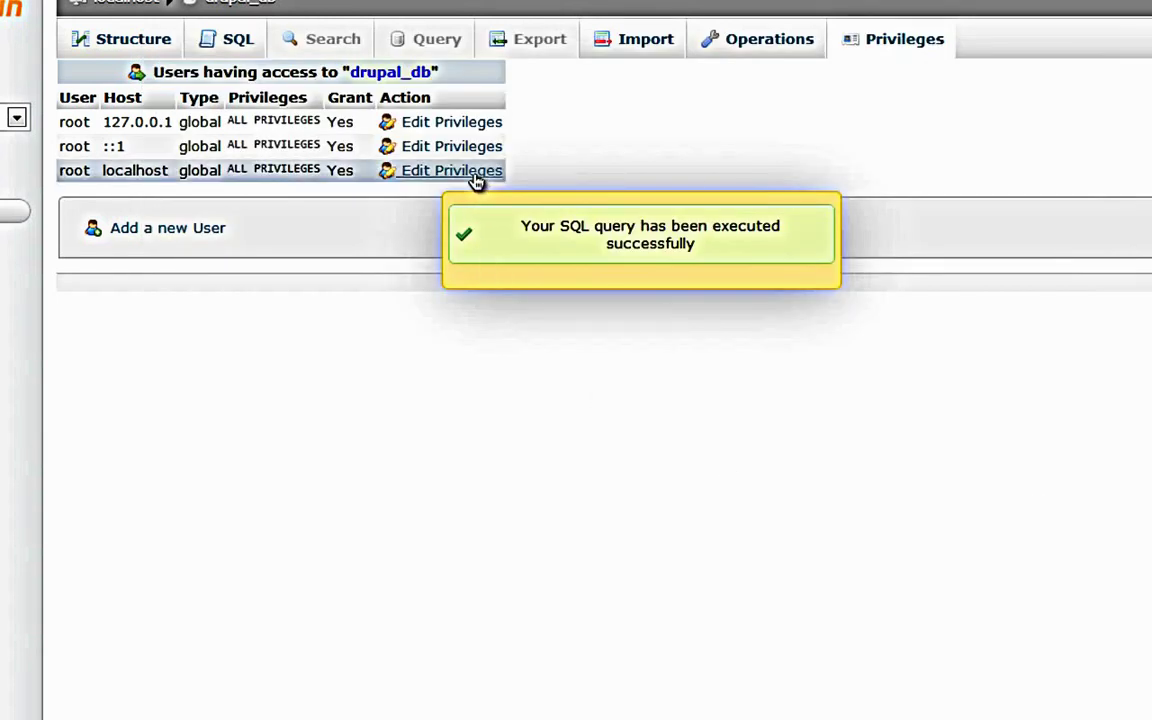
Step: Set the root@localhost login to No Password and apply the change
{"action": "left_click", "coordinate": [476, 181]}
{"action": "scroll", "coordinate": [797, 386], "scroll_direction": "down", "scroll_amount": 10}
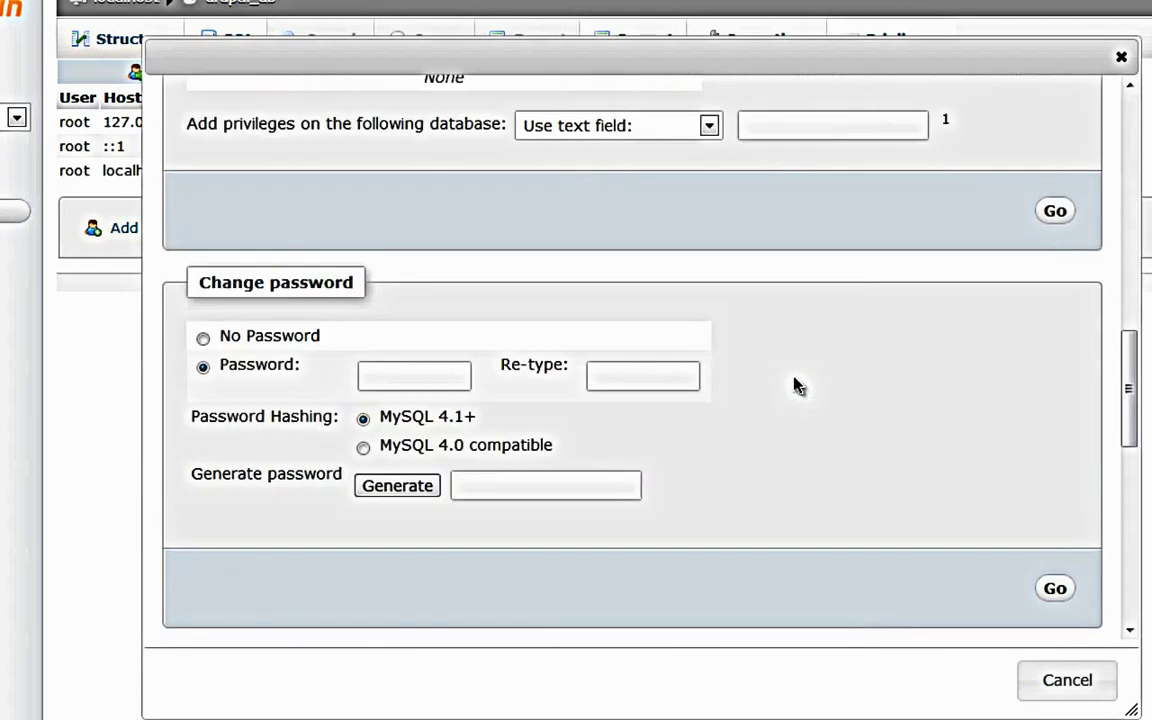
{"action": "scroll", "coordinate": [797, 384], "scroll_direction": "down", "scroll_amount": 2}
{"action": "scroll", "coordinate": [689, 375], "scroll_direction": "down", "scroll_amount": 3}
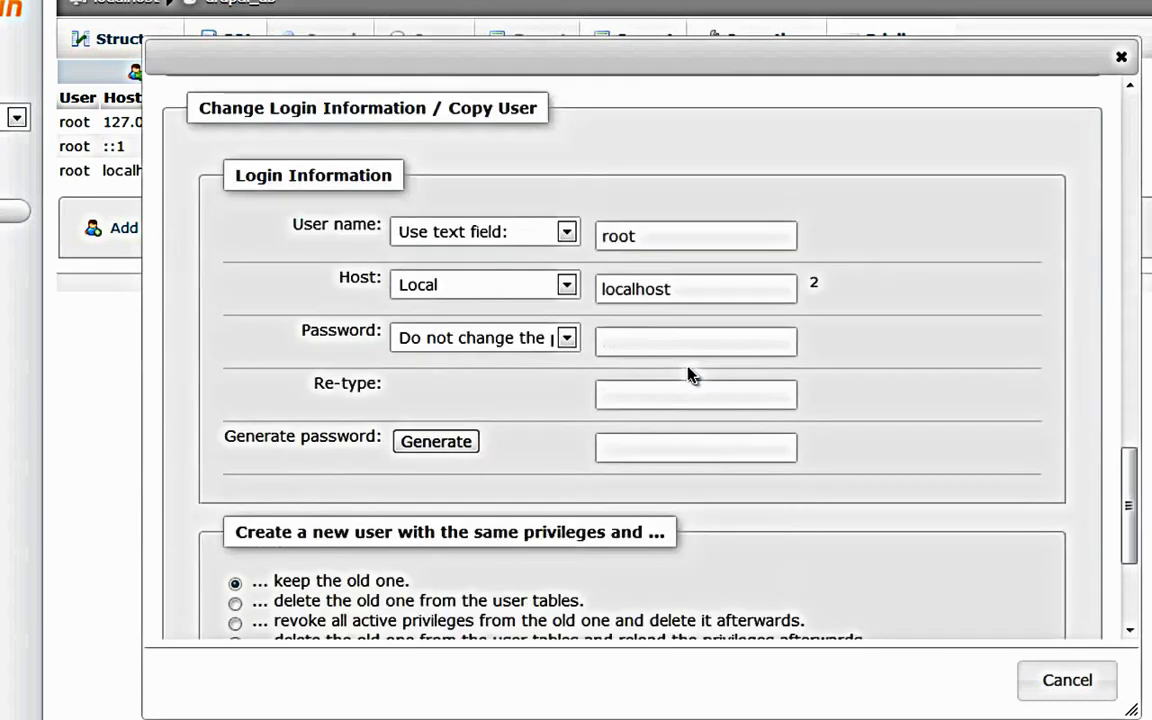
{"action": "left_click", "coordinate": [490, 348]}
{"action": "left_click", "coordinate": [448, 380]}
{"action": "scroll", "coordinate": [1047, 453], "scroll_direction": "down", "scroll_amount": 3}
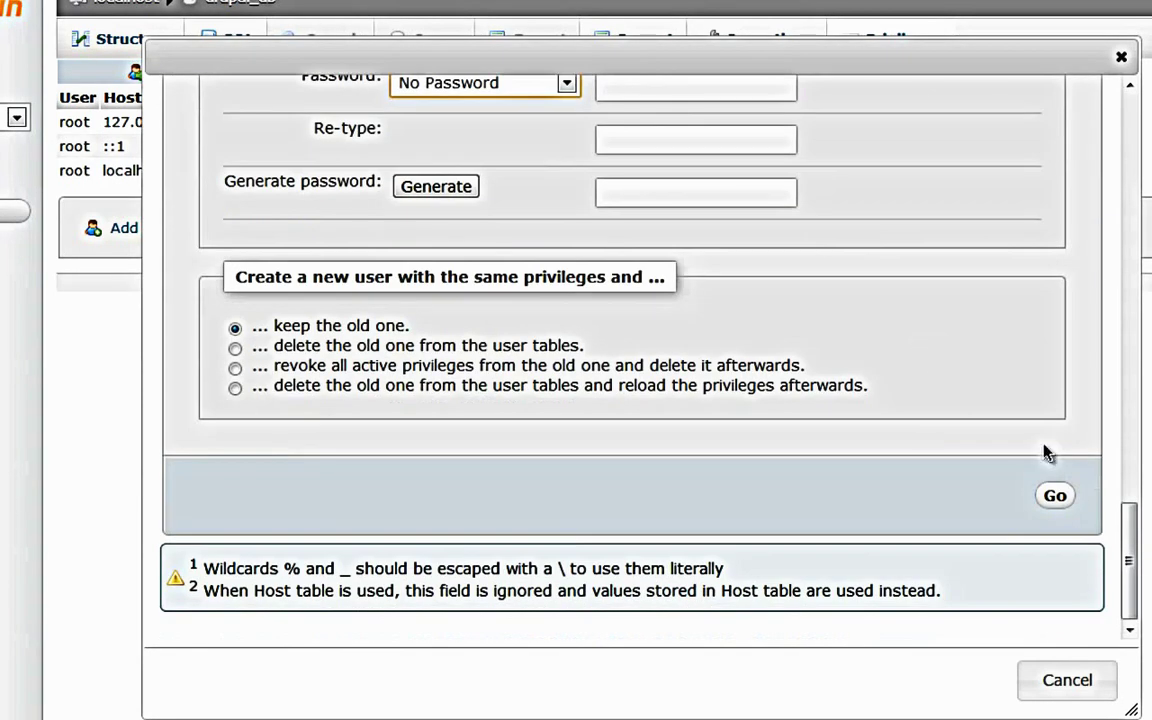
{"action": "left_click", "coordinate": [1054, 495]}
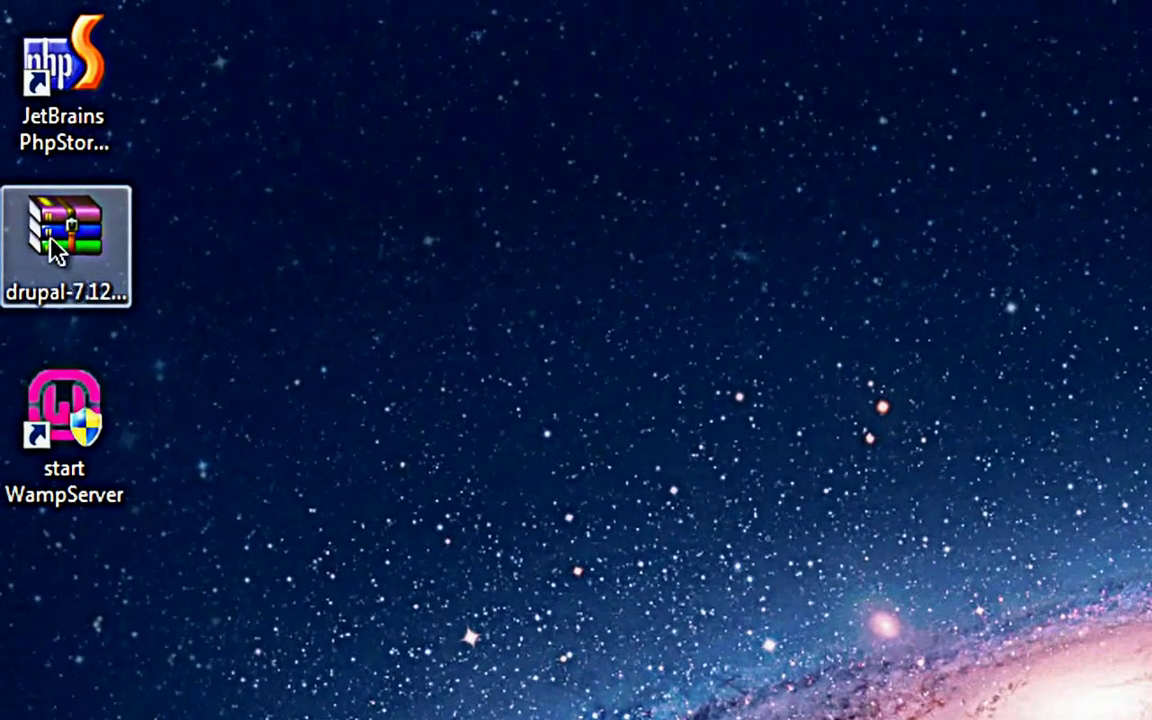
Step: Open drupal-7.12.zip, select everything in its drupal-7.12 folder, and bring up Extract To
{"action": "left_click_drag", "start_coordinate": [54, 249], "coordinate": [429, 283]}
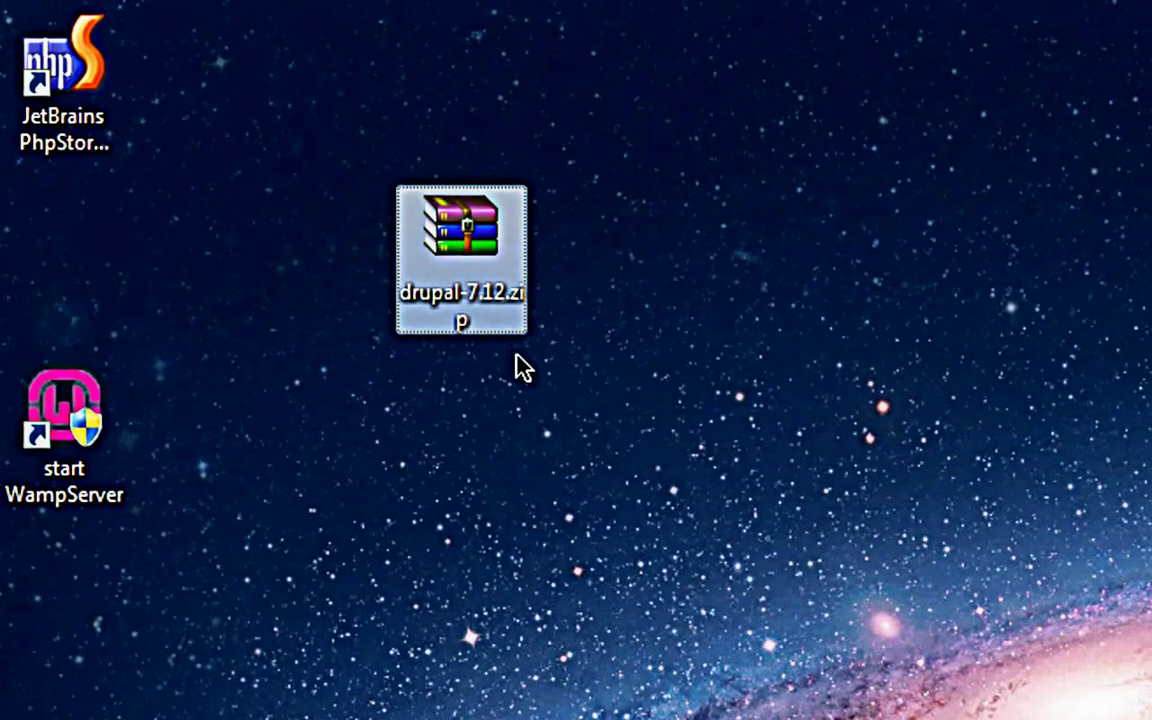
{"action": "double_click", "coordinate": [478, 257]}
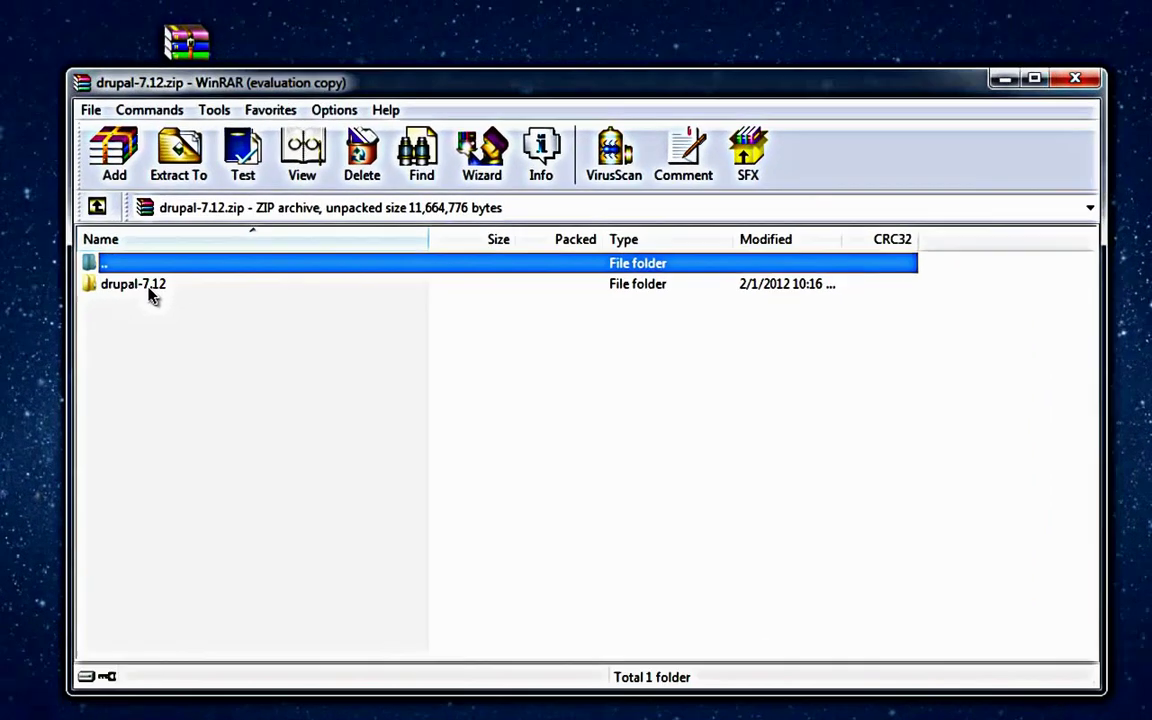
{"action": "double_click", "coordinate": [206, 332]}
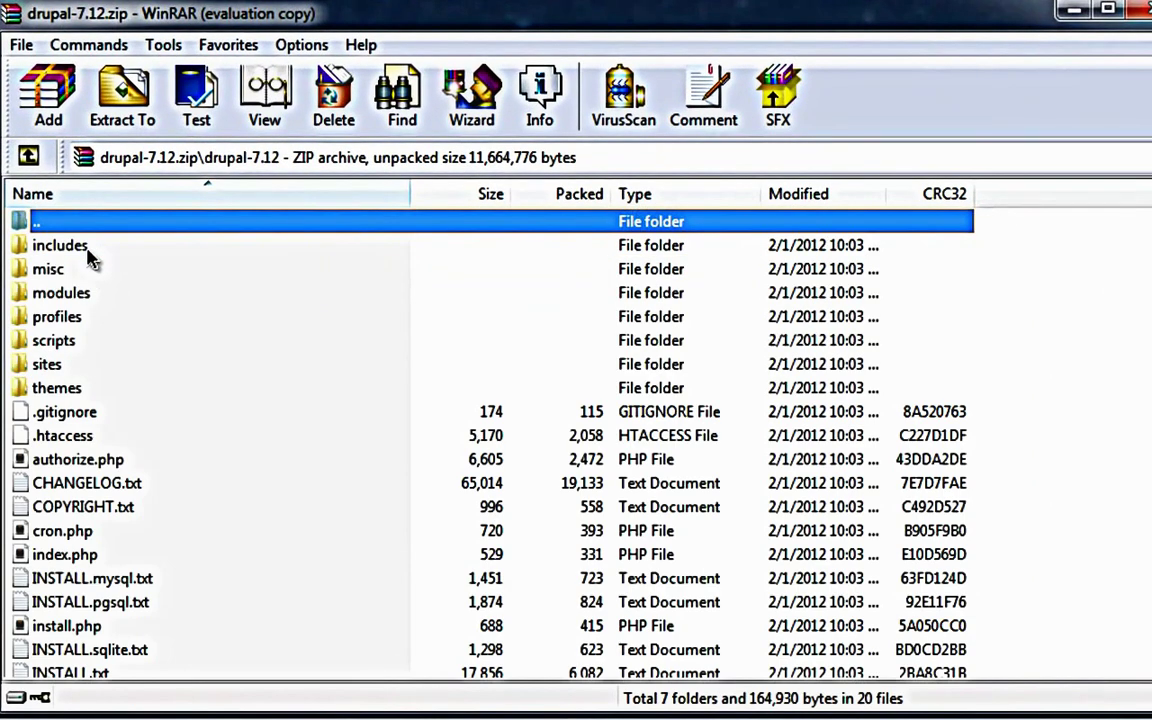
{"action": "scroll", "coordinate": [87, 258], "scroll_direction": "down", "scroll_amount": 3}
{"action": "scroll", "coordinate": [87, 258], "scroll_direction": "up", "scroll_amount": 3}
{"action": "scroll", "coordinate": [87, 258], "scroll_direction": "down", "scroll_amount": 3}
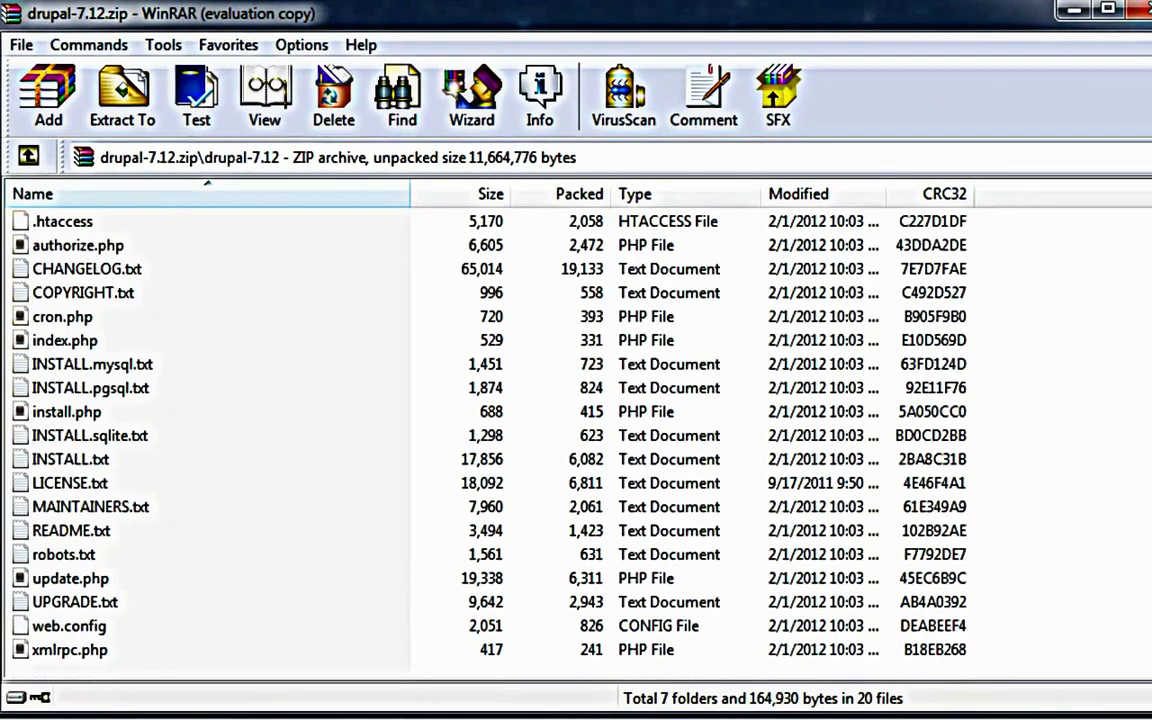
{"action": "scroll", "coordinate": [185, 490], "scroll_direction": "up", "scroll_amount": 3}
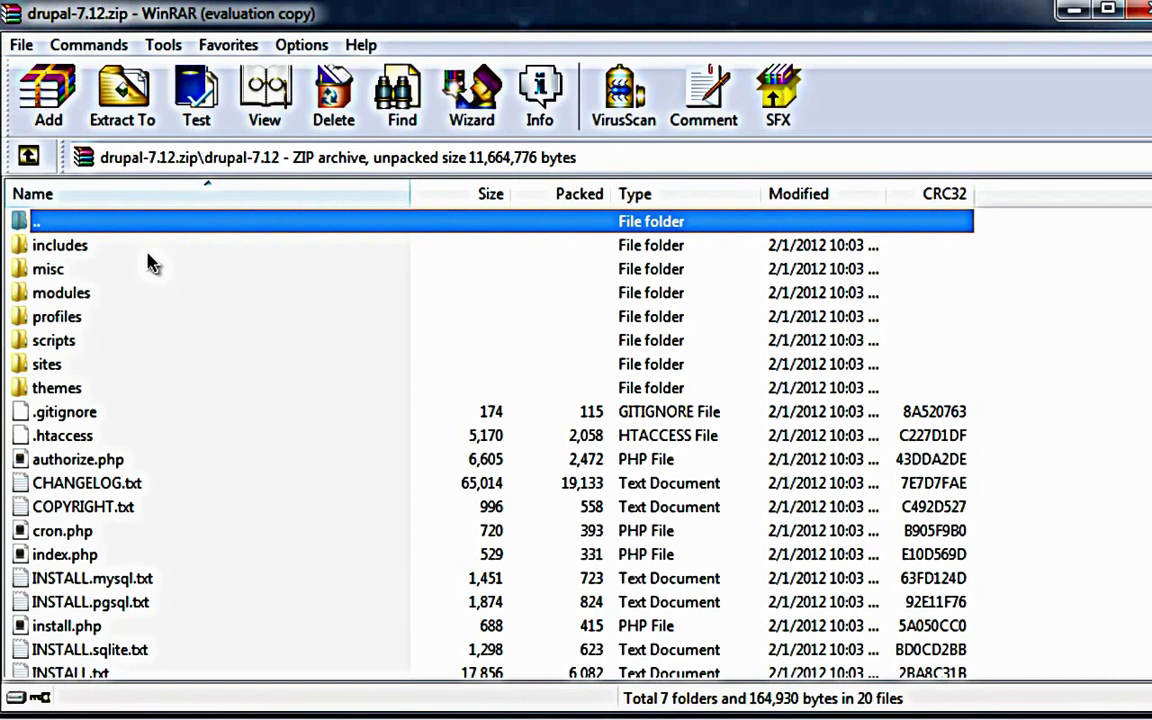
{"action": "key", "text": "ctrl+a"}
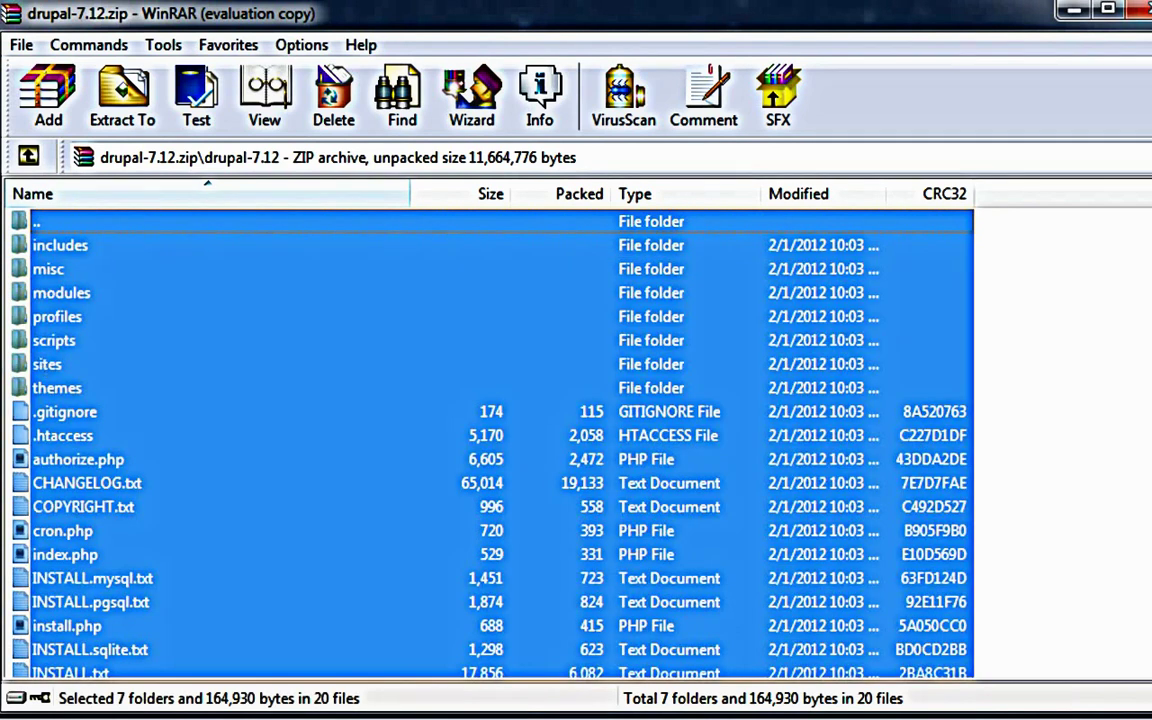
{"action": "left_click", "coordinate": [145, 118]}
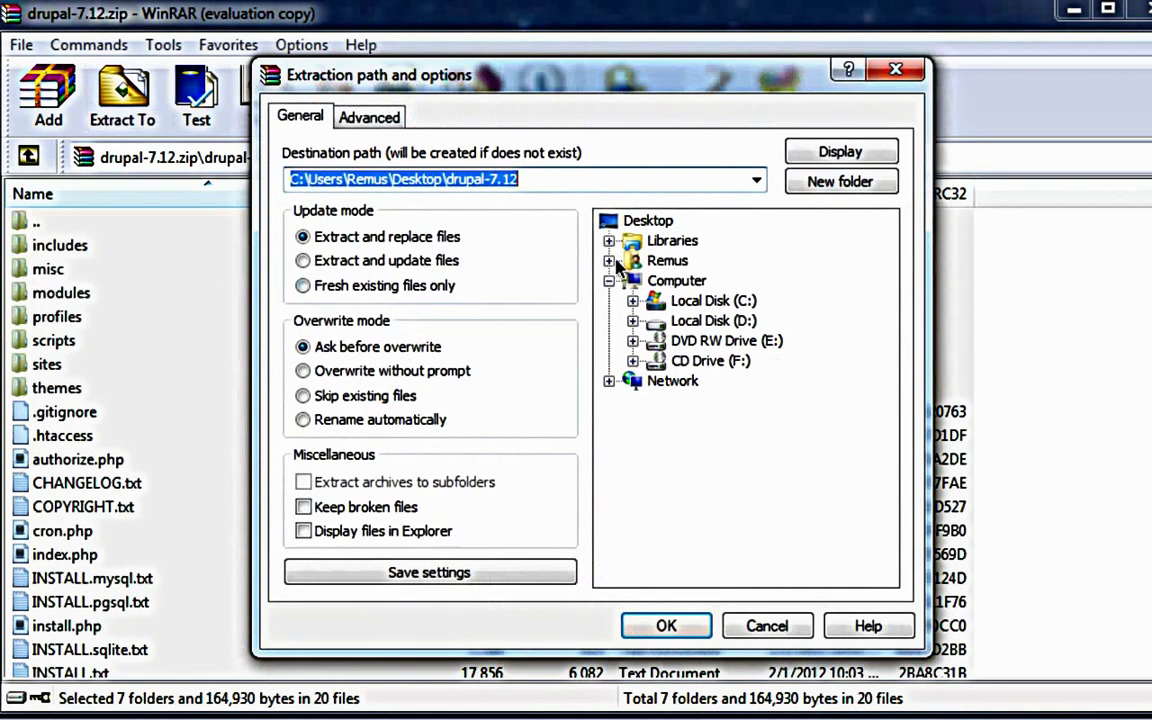
Step: Extract the package into C:\wamp\www\Drupal, then close WinRAR and browse Local Disk (C:)
{"action": "left_click", "coordinate": [697, 301]}
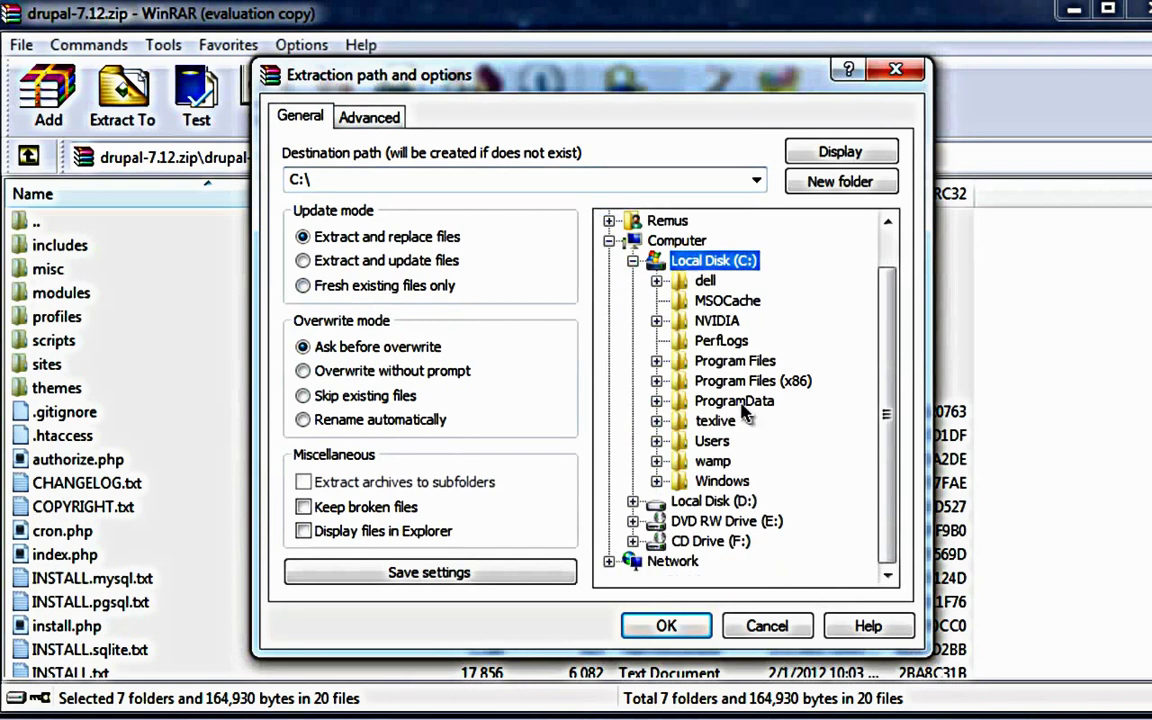
{"action": "left_click", "coordinate": [714, 462]}
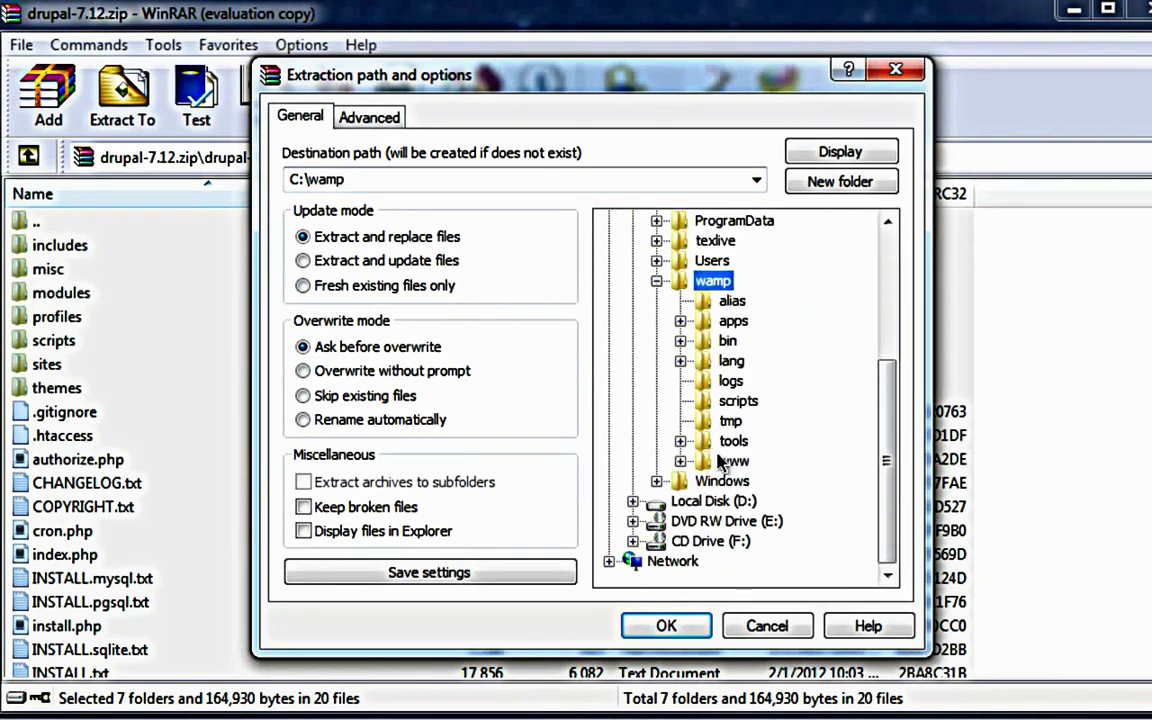
{"action": "left_click", "coordinate": [730, 461]}
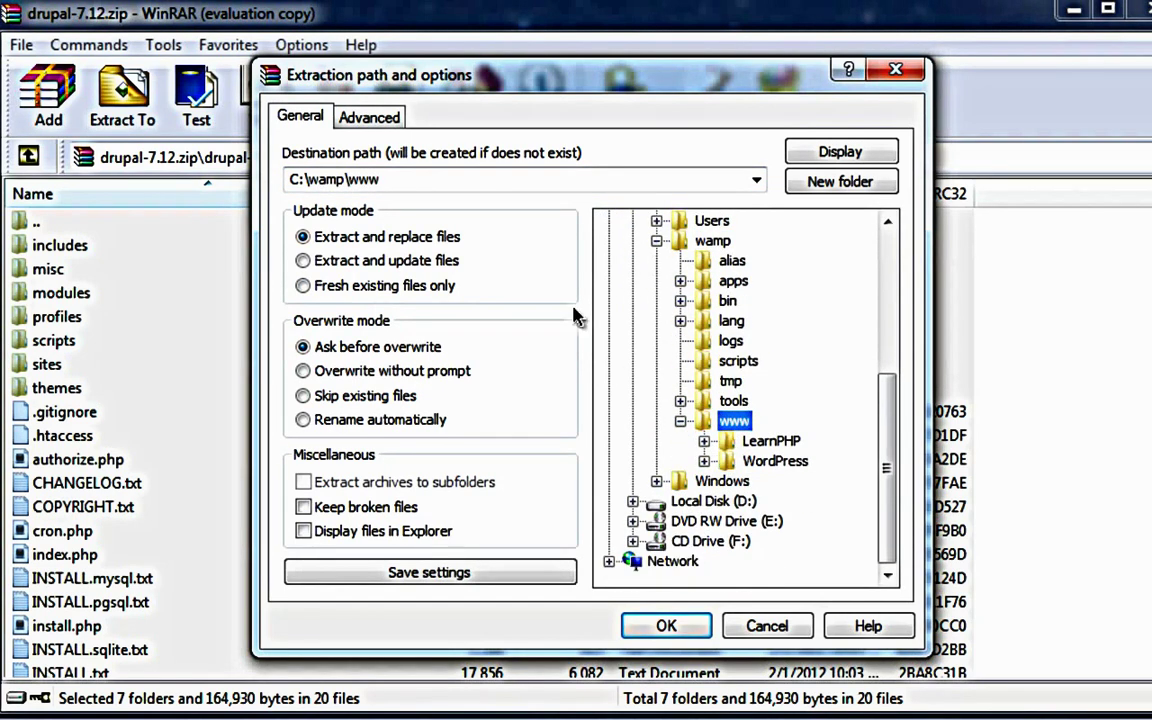
{"action": "double_click", "coordinate": [570, 178]}
{"action": "left_click", "coordinate": [570, 178]}
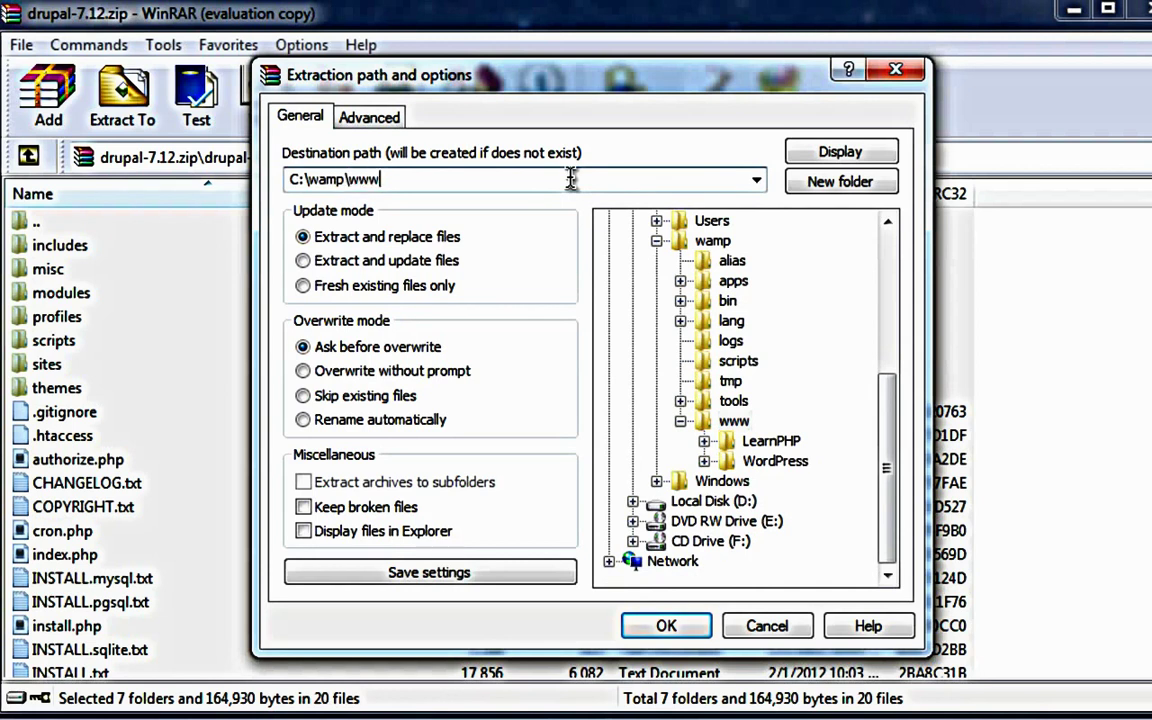
{"action": "type", "text": "\\"}
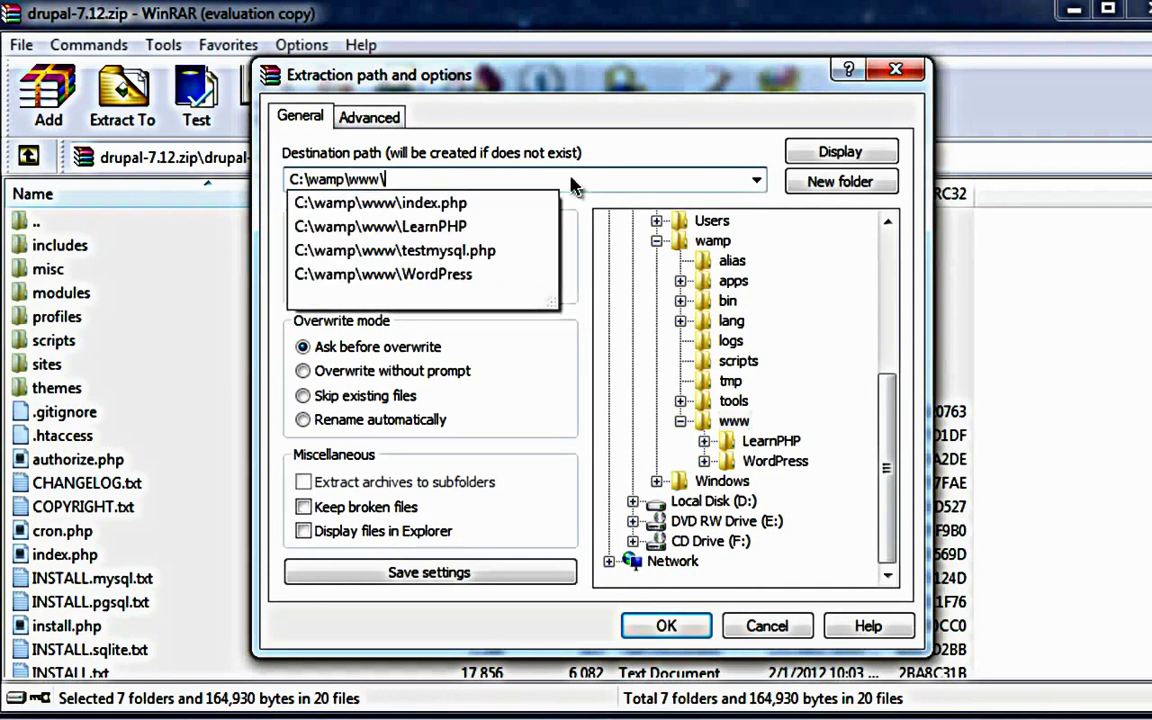
{"action": "type", "text": "Drupal"}
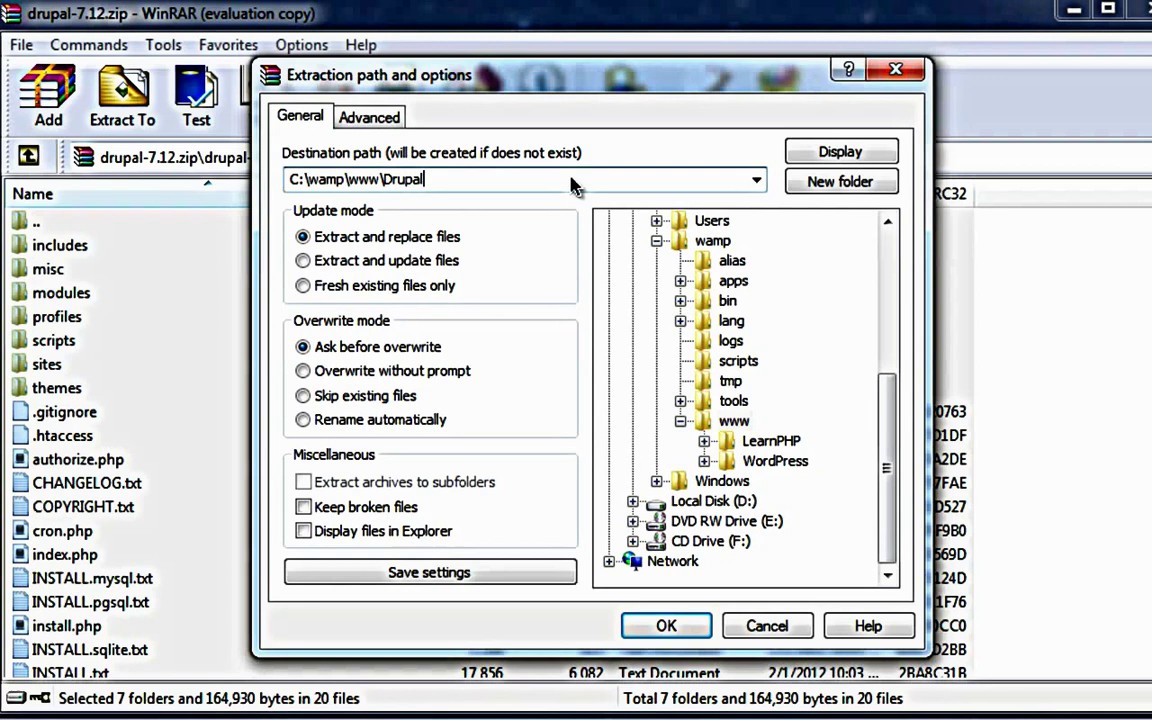
{"action": "key", "text": "Return"}
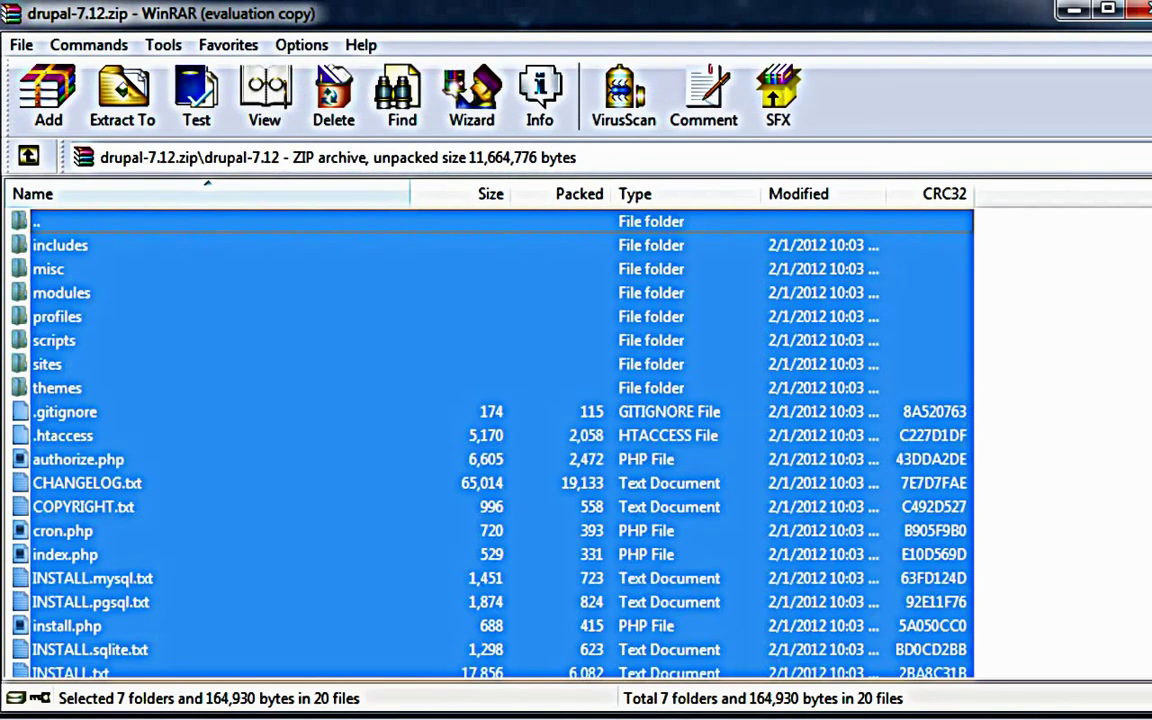
{"action": "key", "text": "alt+F4"}
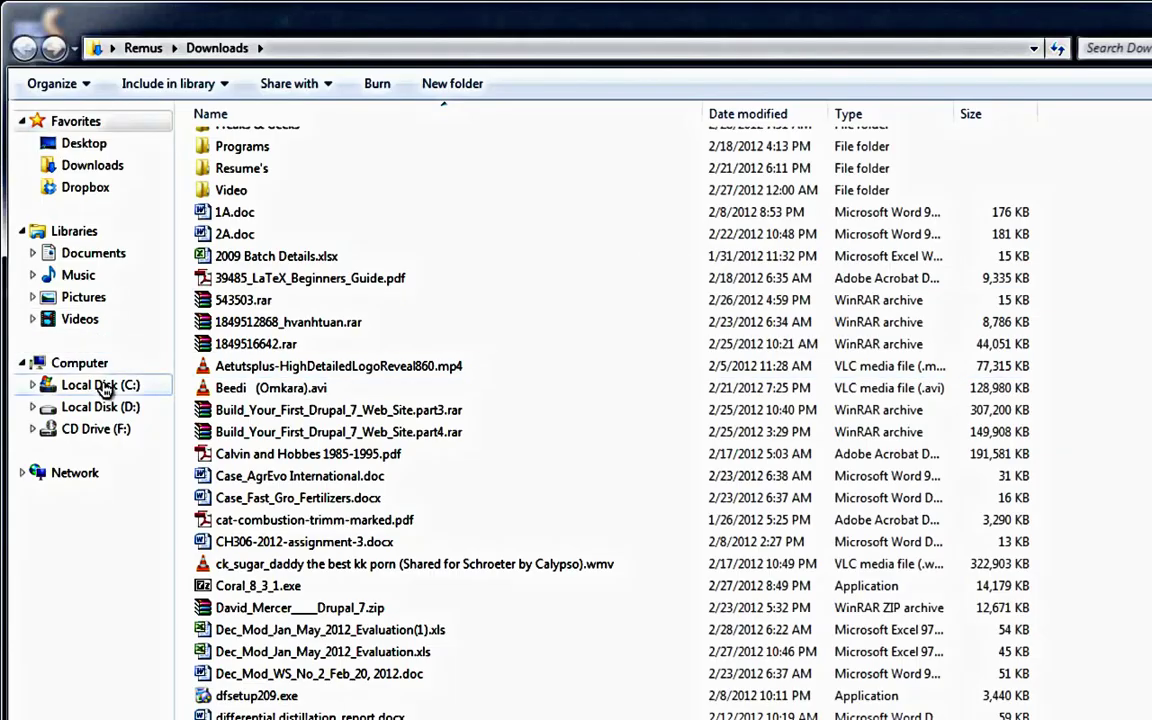
{"action": "left_click", "coordinate": [101, 386]}
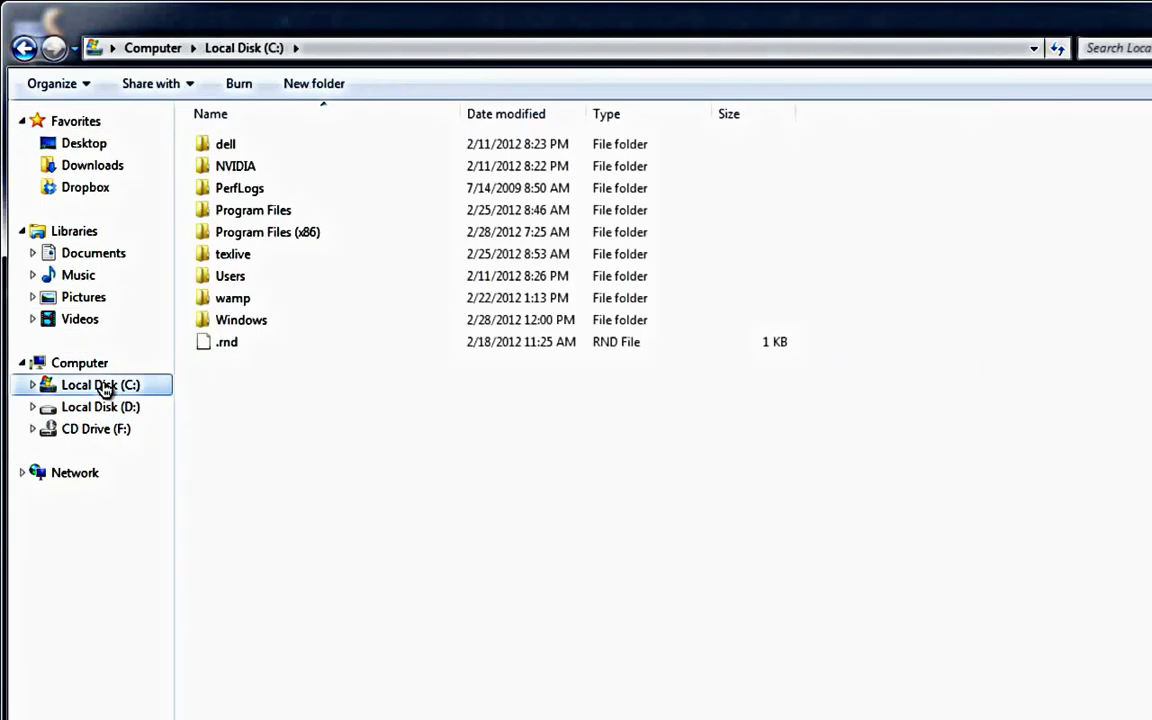
Step: Browse into C:\wamp\www\Drupal and check the extracted files, such as .htaccess
{"action": "double_click", "coordinate": [224, 305]}
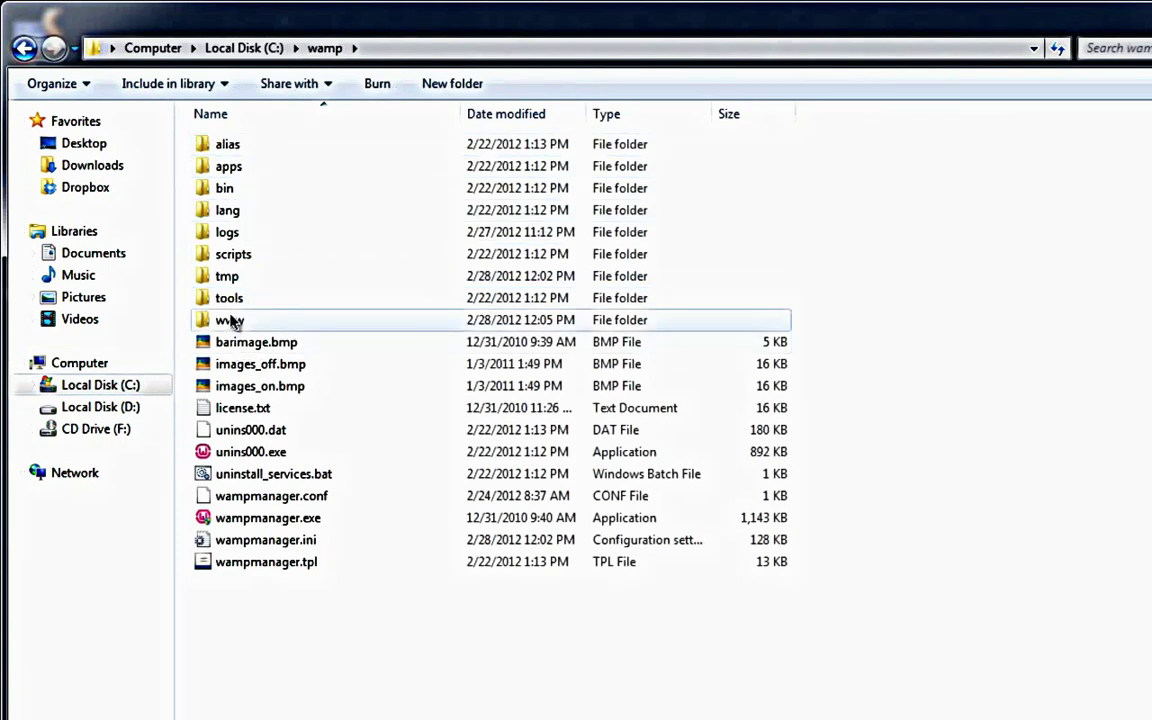
{"action": "double_click", "coordinate": [230, 320]}
{"action": "double_click", "coordinate": [234, 144]}
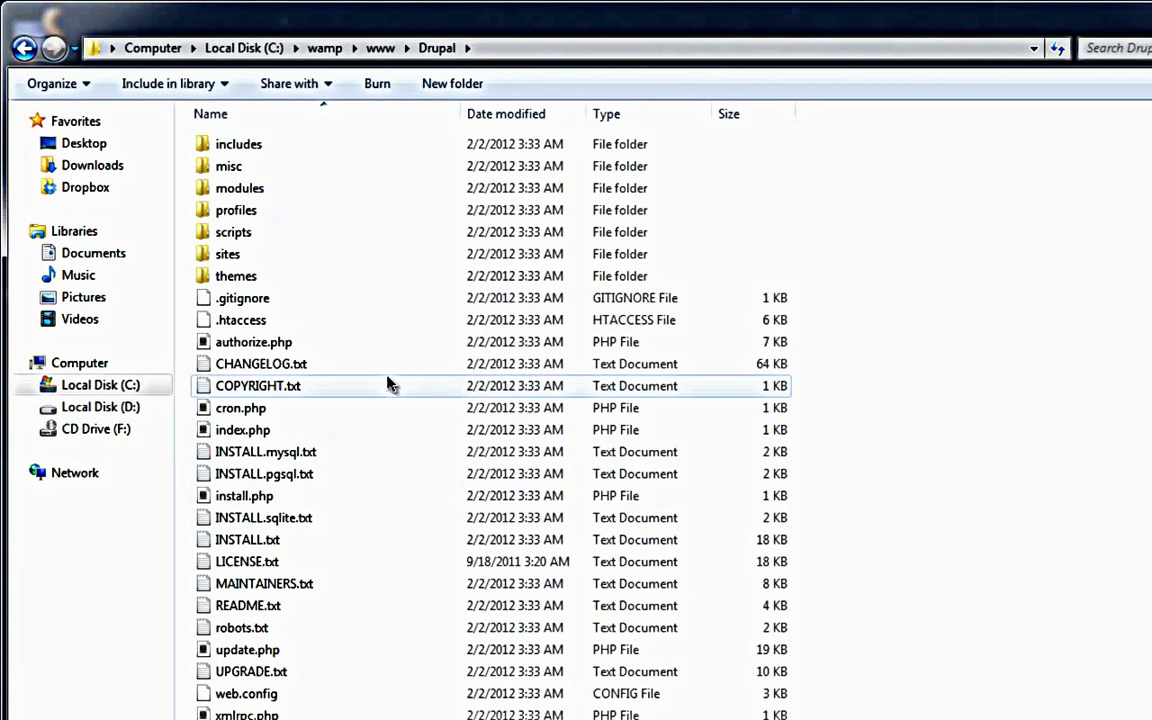
{"action": "left_click", "coordinate": [363, 320]}
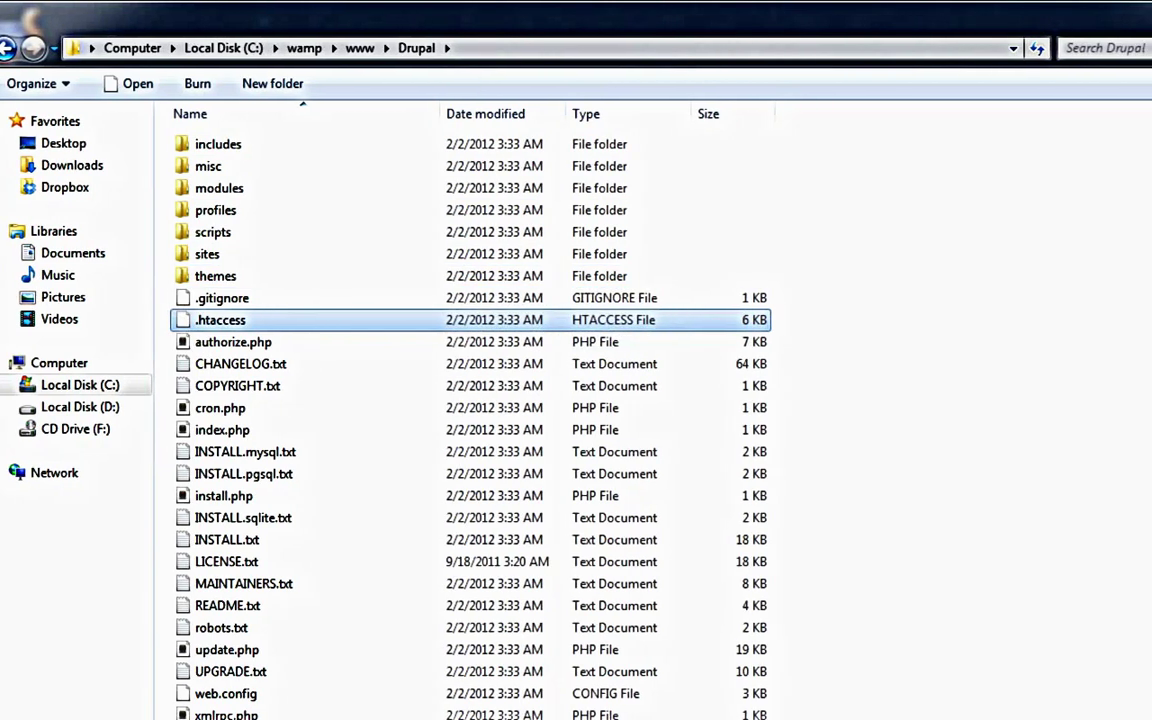
Step: Launch Mozilla Firefox and close its add-on installation tab
{"action": "left_click", "coordinate": [1120, 32]}
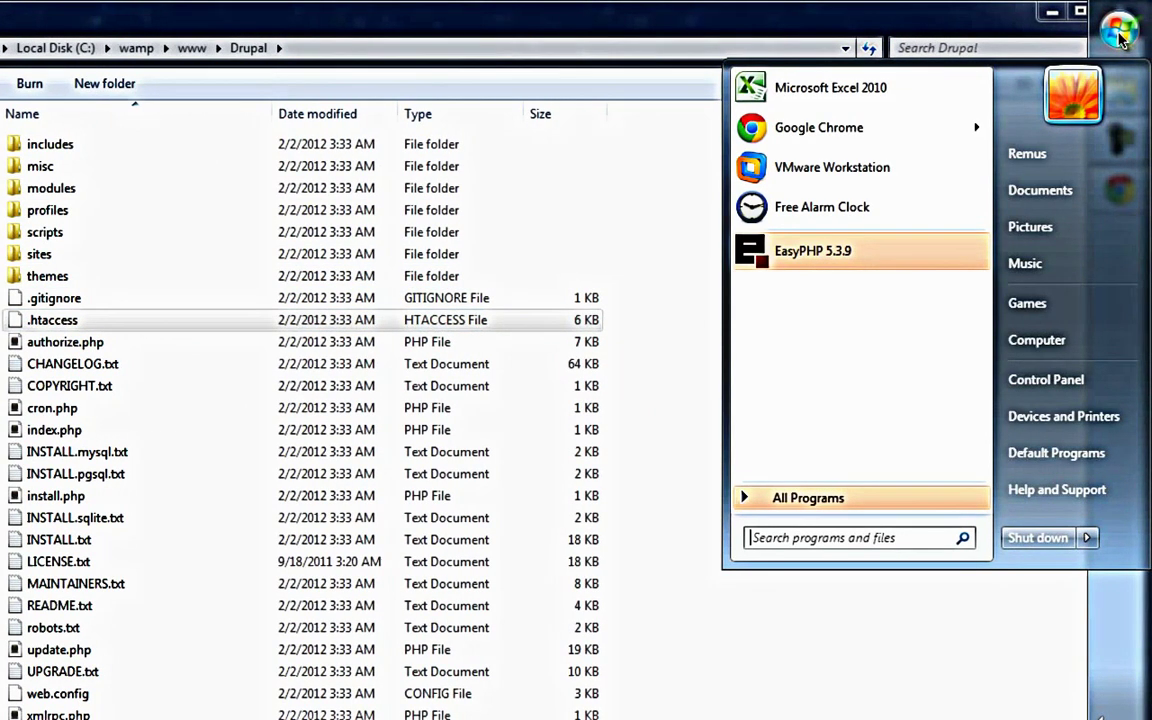
{"action": "type", "text": "fire"}
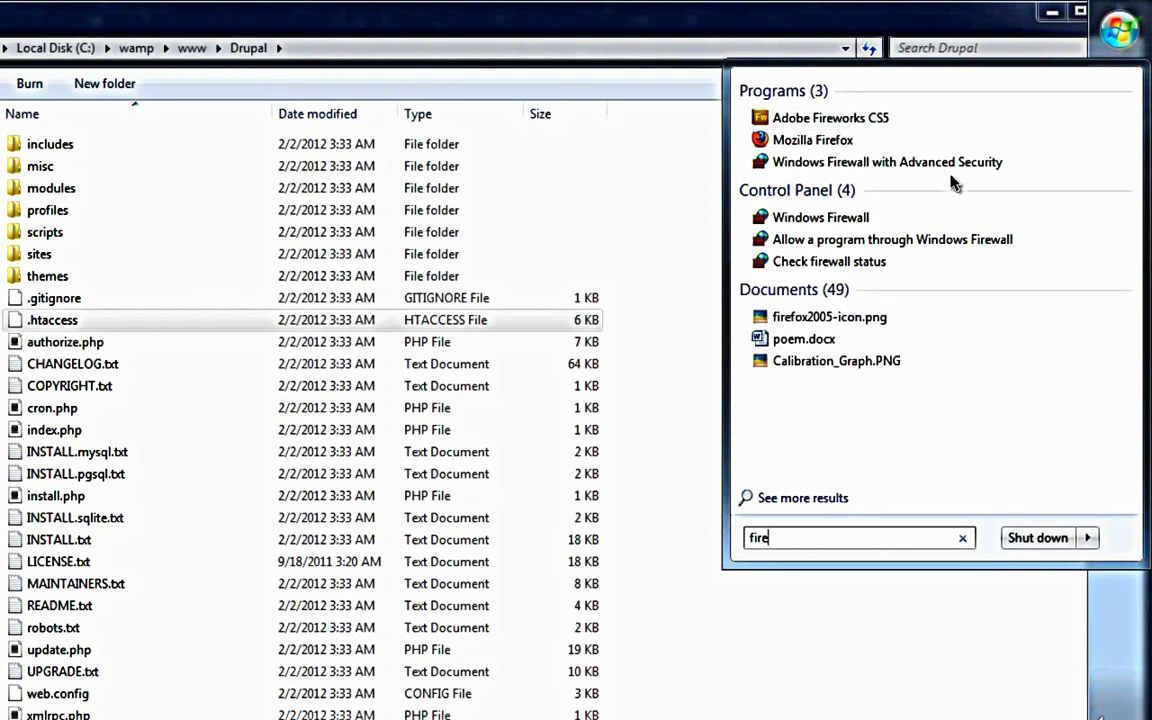
{"action": "left_click", "coordinate": [946, 147]}
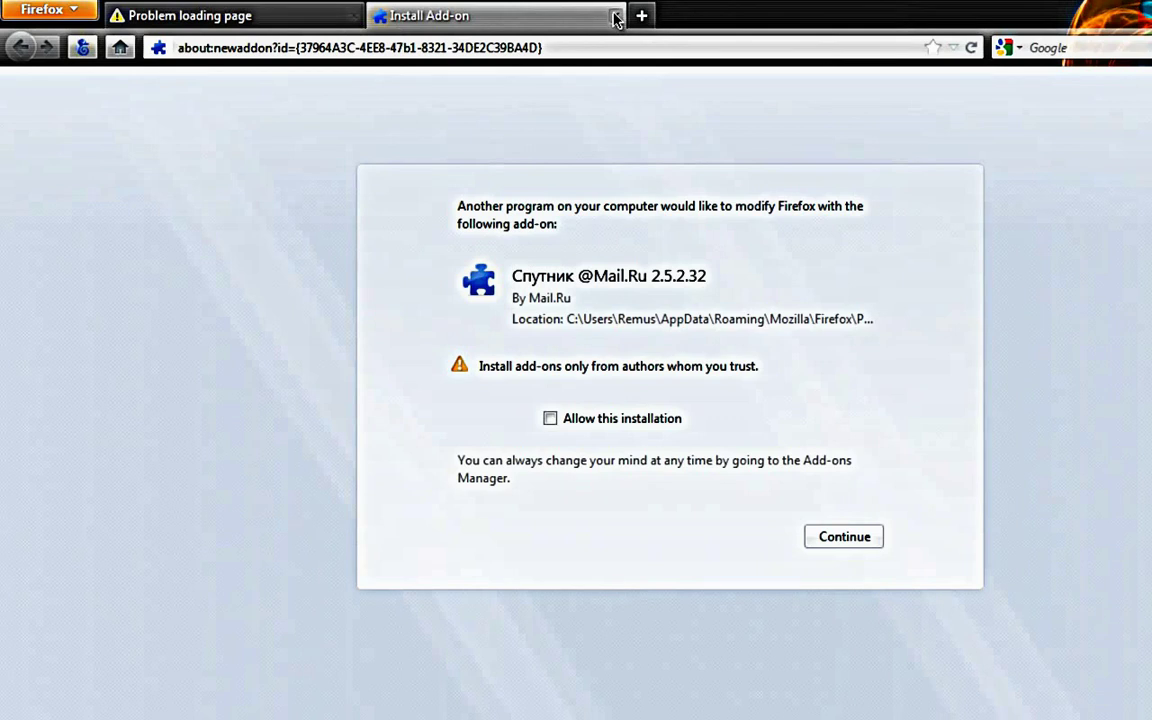
{"action": "middle_click", "coordinate": [552, 14]}
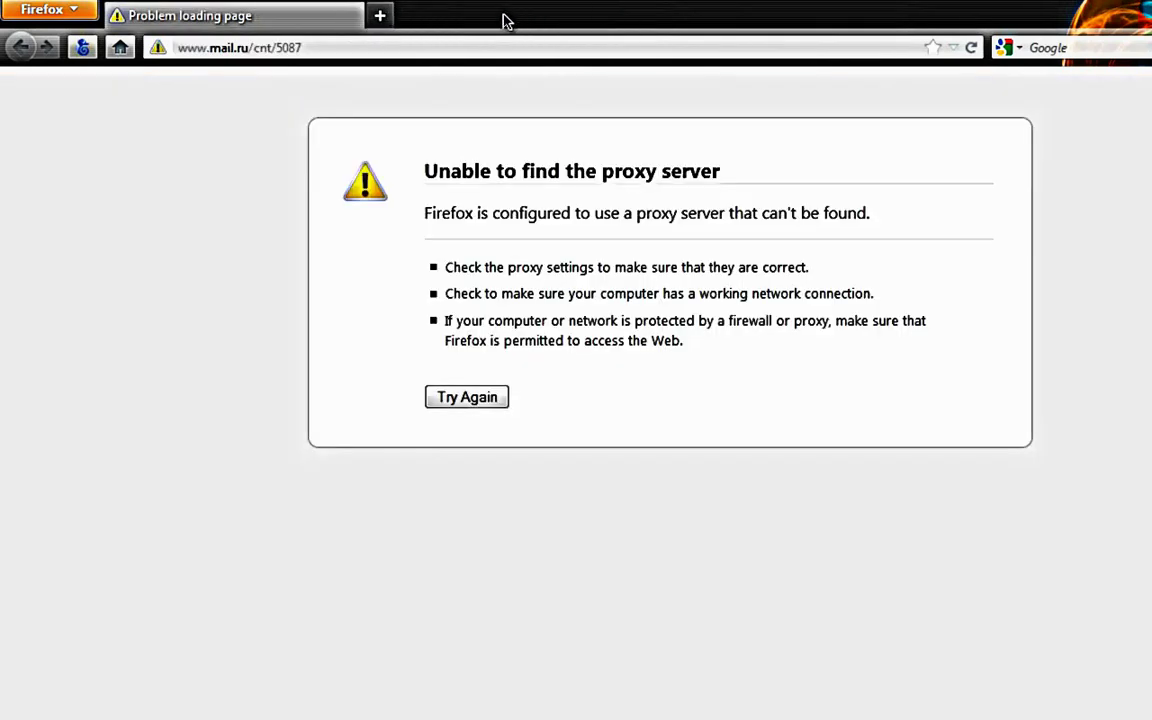
Step: Load localhost, then localhost/Drupal, to bring up the Drupal installer
{"action": "left_click", "coordinate": [409, 45]}
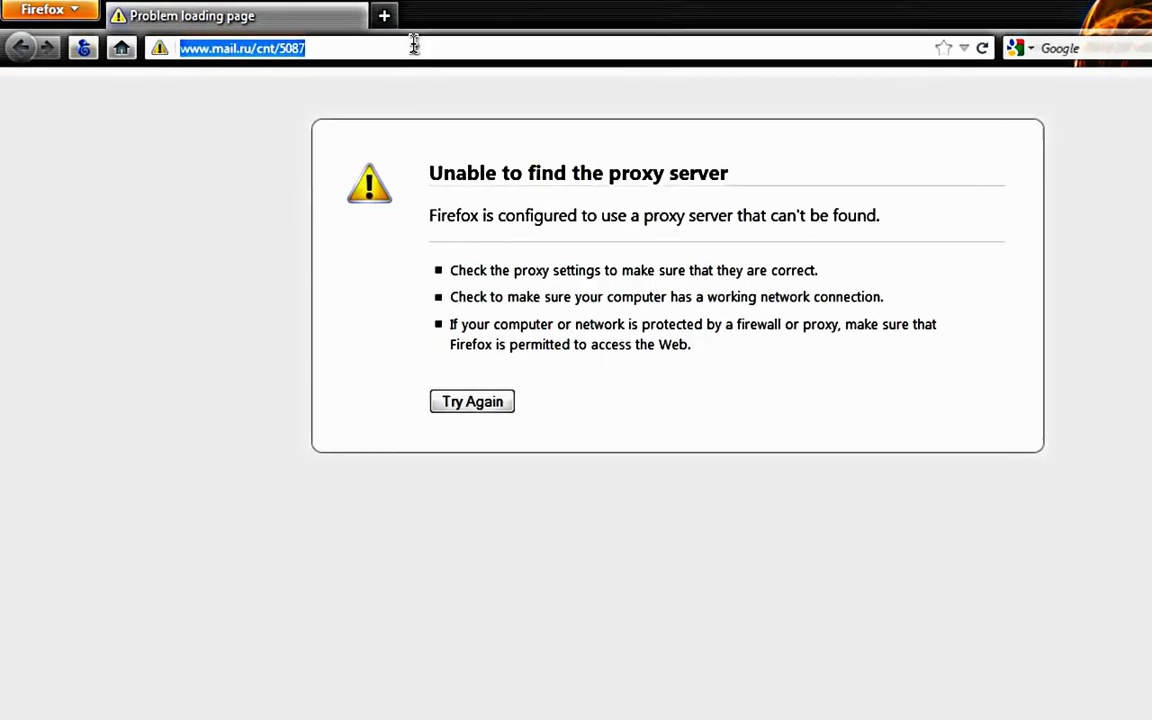
{"action": "type", "text": "loc"}
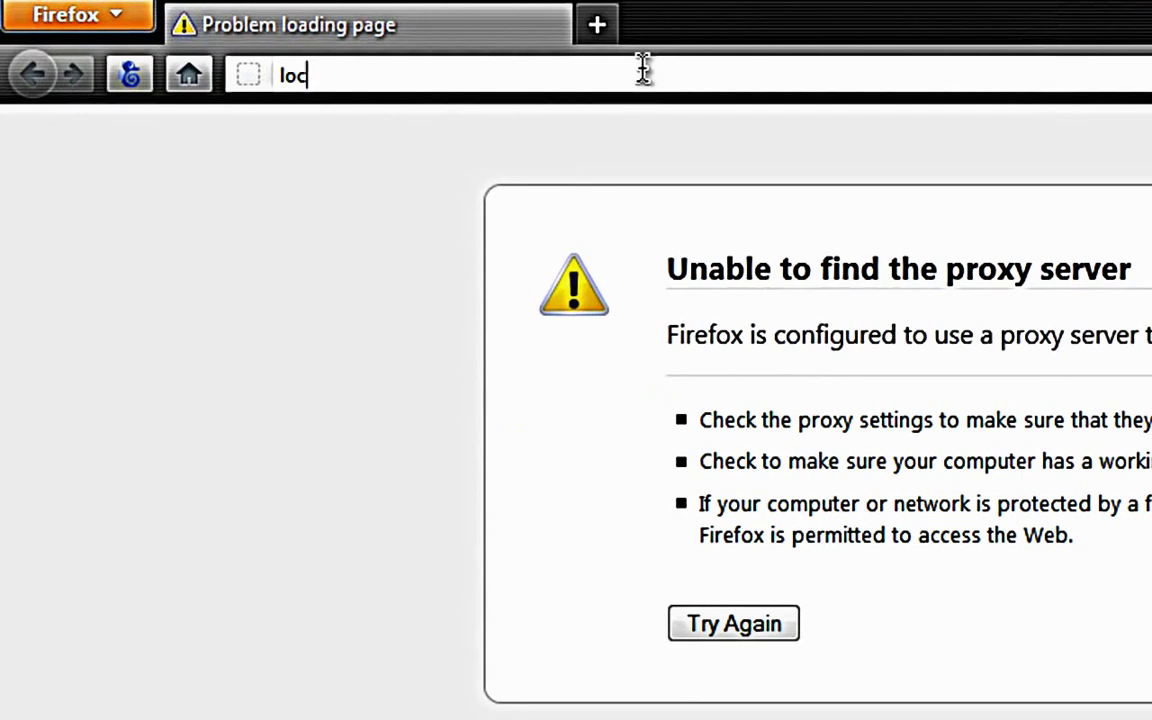
{"action": "type", "text": "alhost"}
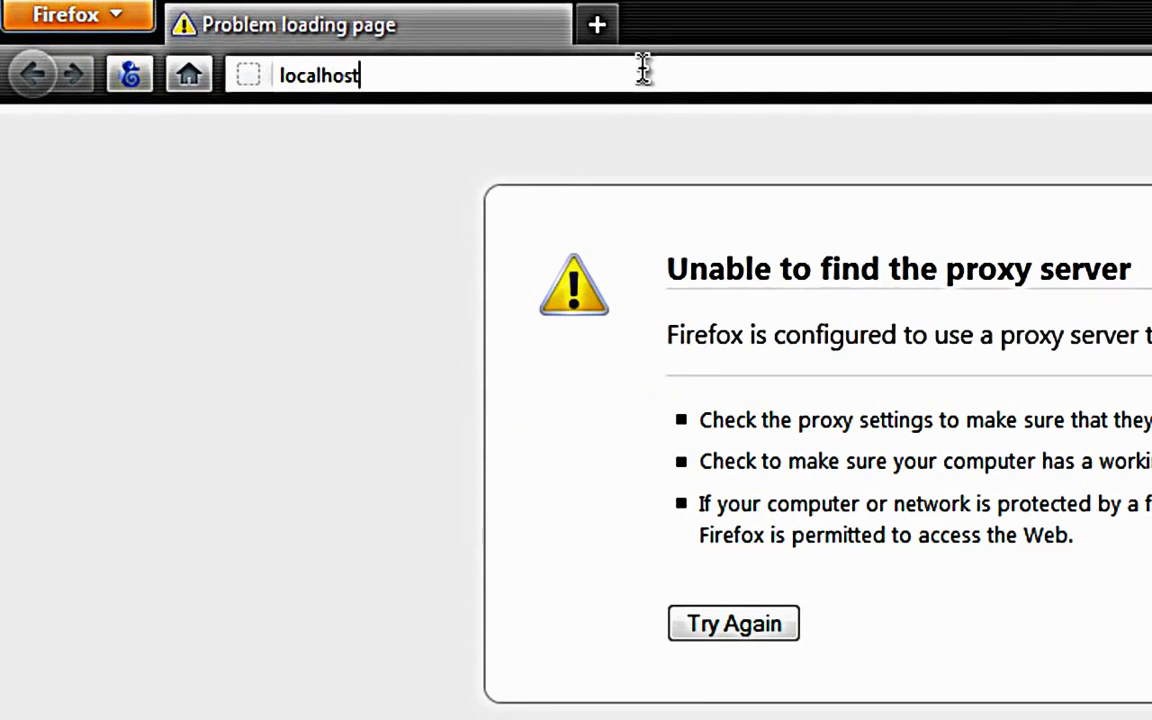
{"action": "key", "text": "Return"}
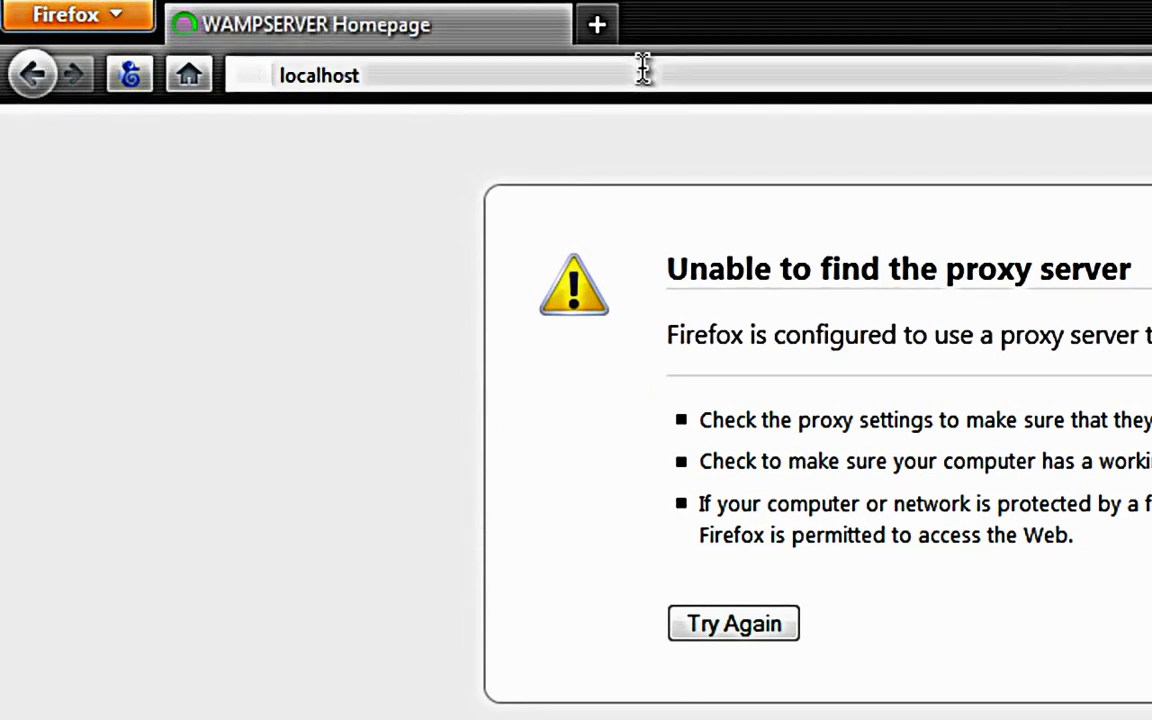
{"action": "left_click", "coordinate": [643, 70]}
{"action": "key", "text": "End"}
{"action": "type", "text": "/"}
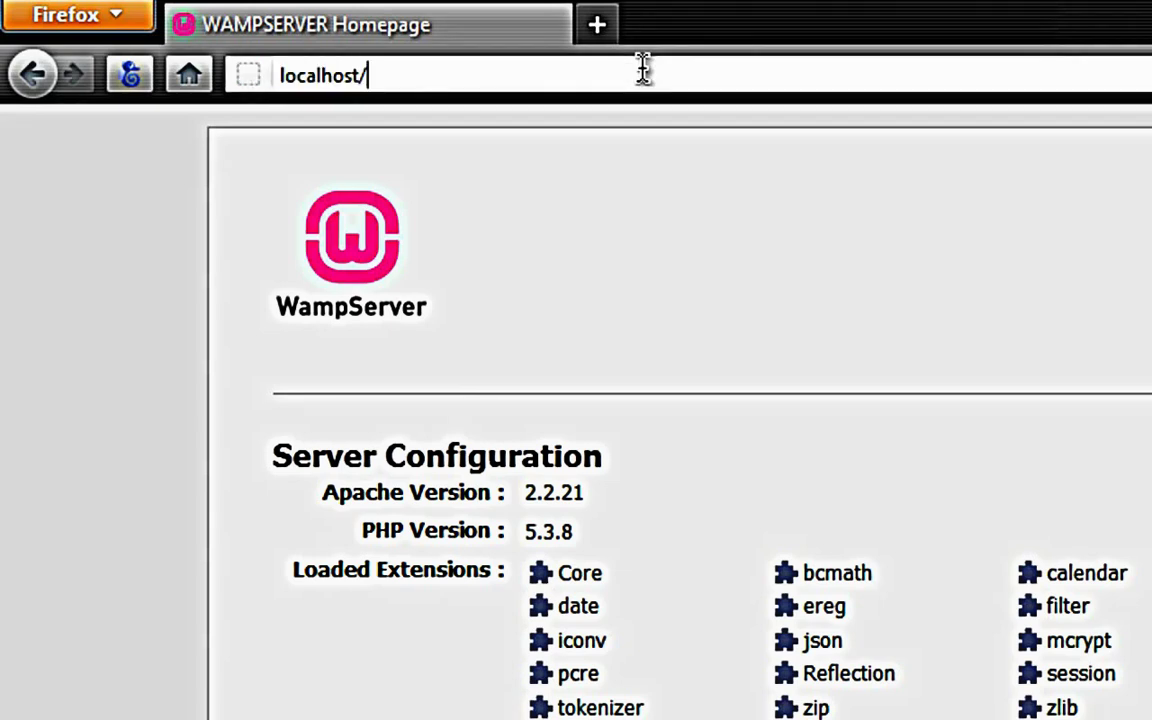
{"action": "type", "text": "drupal"}
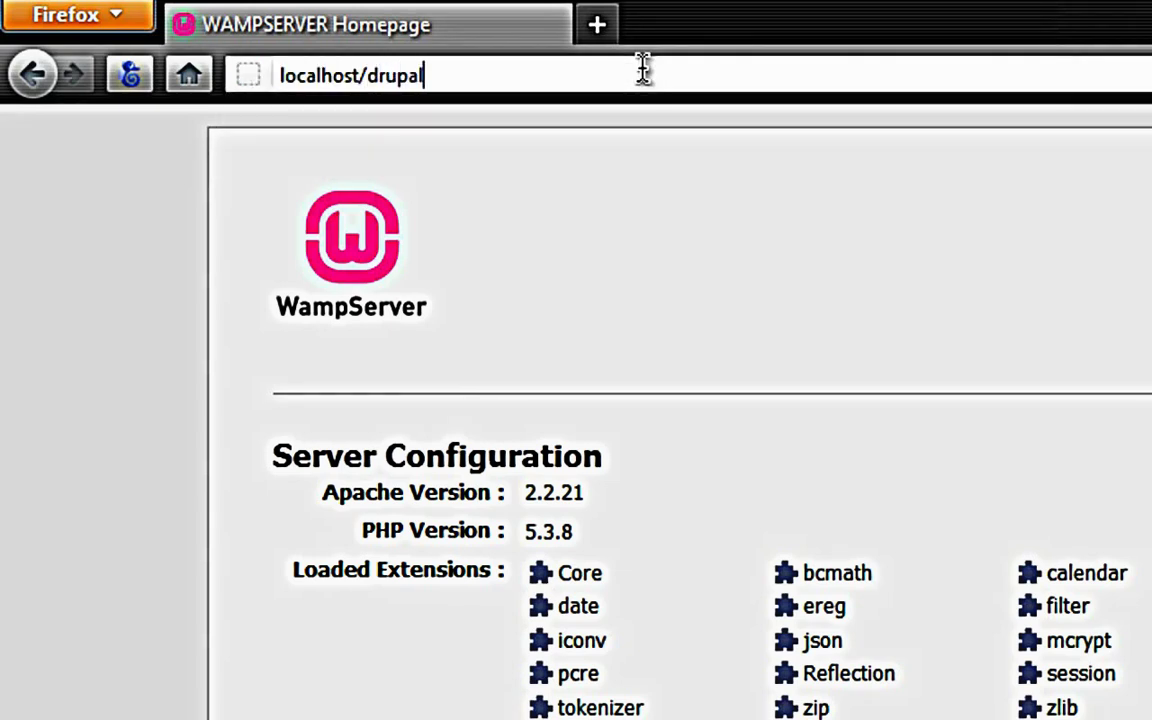
{"action": "key", "text": "BackSpace"}
{"action": "key", "text": "BackSpace"}
{"action": "key", "text": "BackSpace"}
{"action": "key", "text": "BackSpace"}
{"action": "key", "text": "BackSpace"}
{"action": "type", "text": "Drupal"}
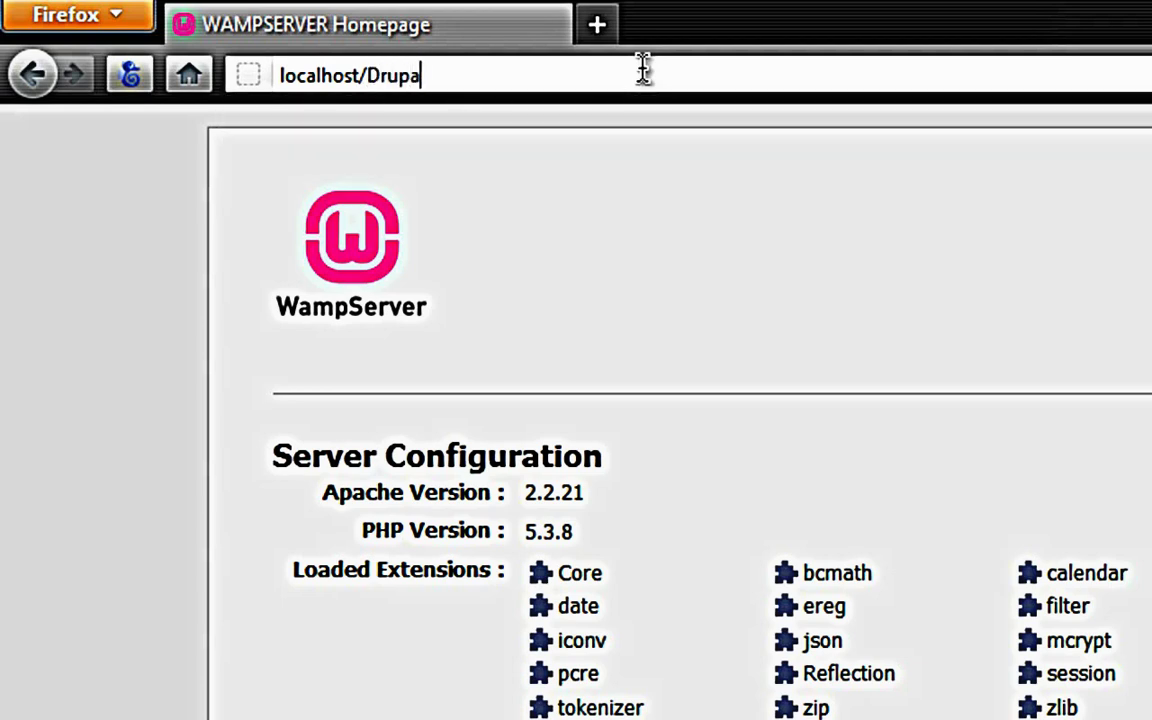
{"action": "key", "text": "Return"}
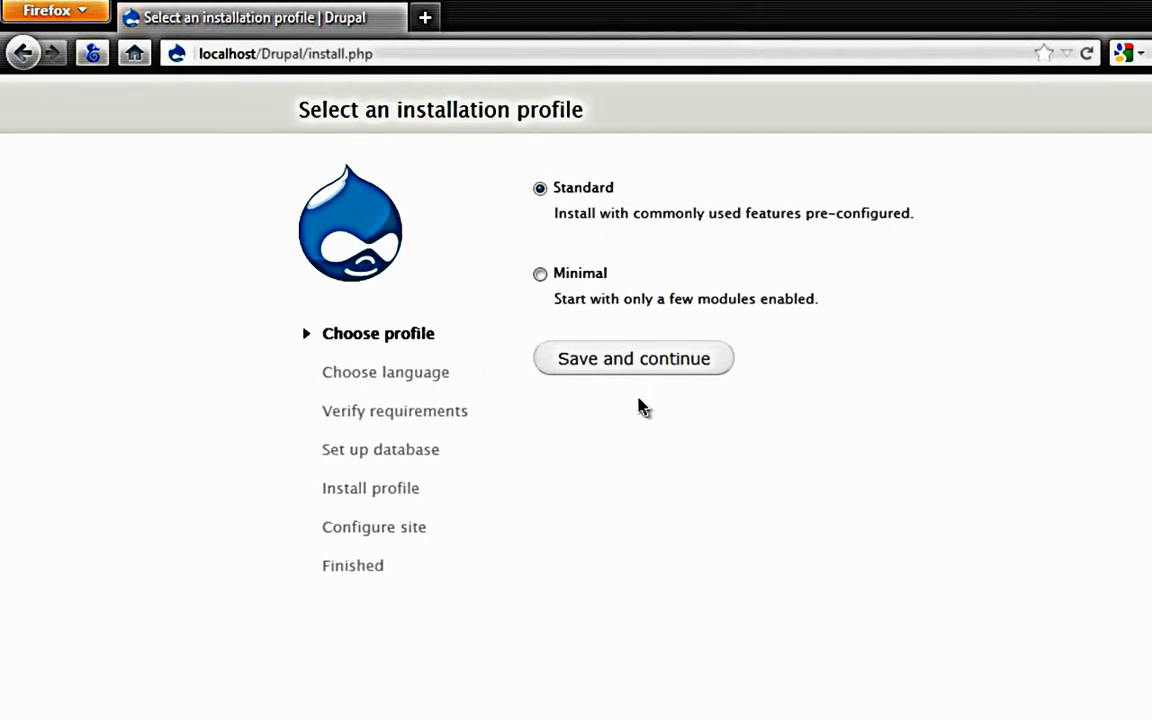
Step: Continue the installer with the Standard profile and English (built-in) language
{"action": "left_click", "coordinate": [644, 366]}
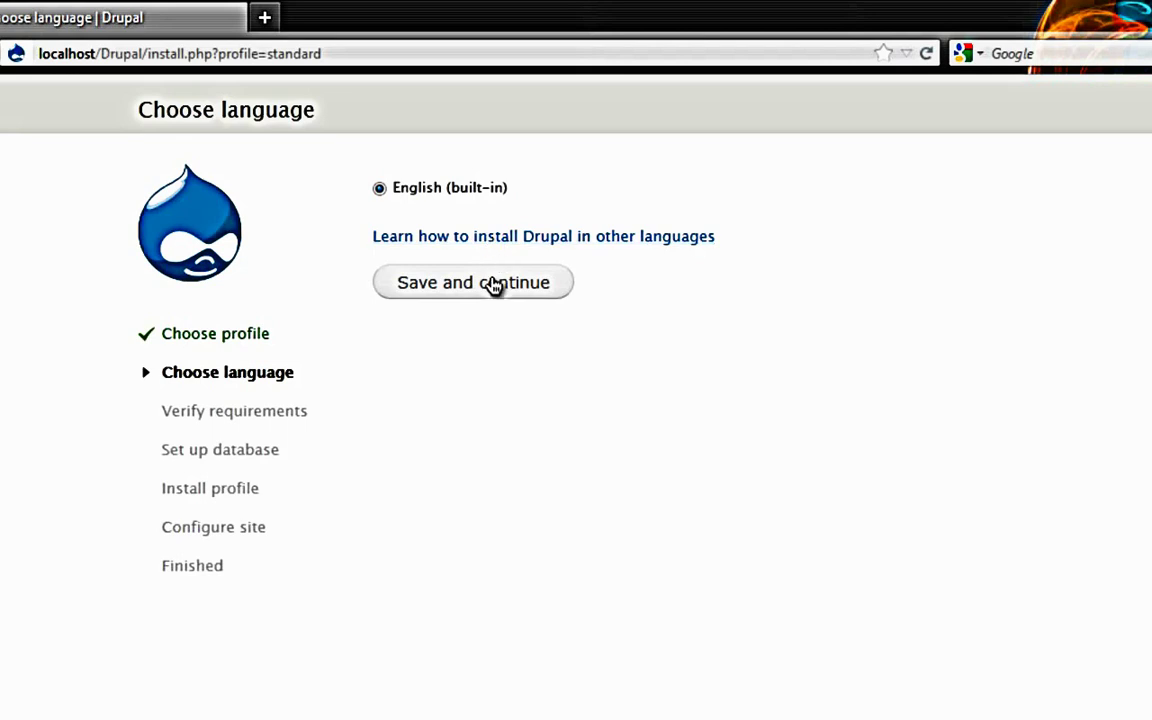
{"action": "left_click", "coordinate": [494, 286]}
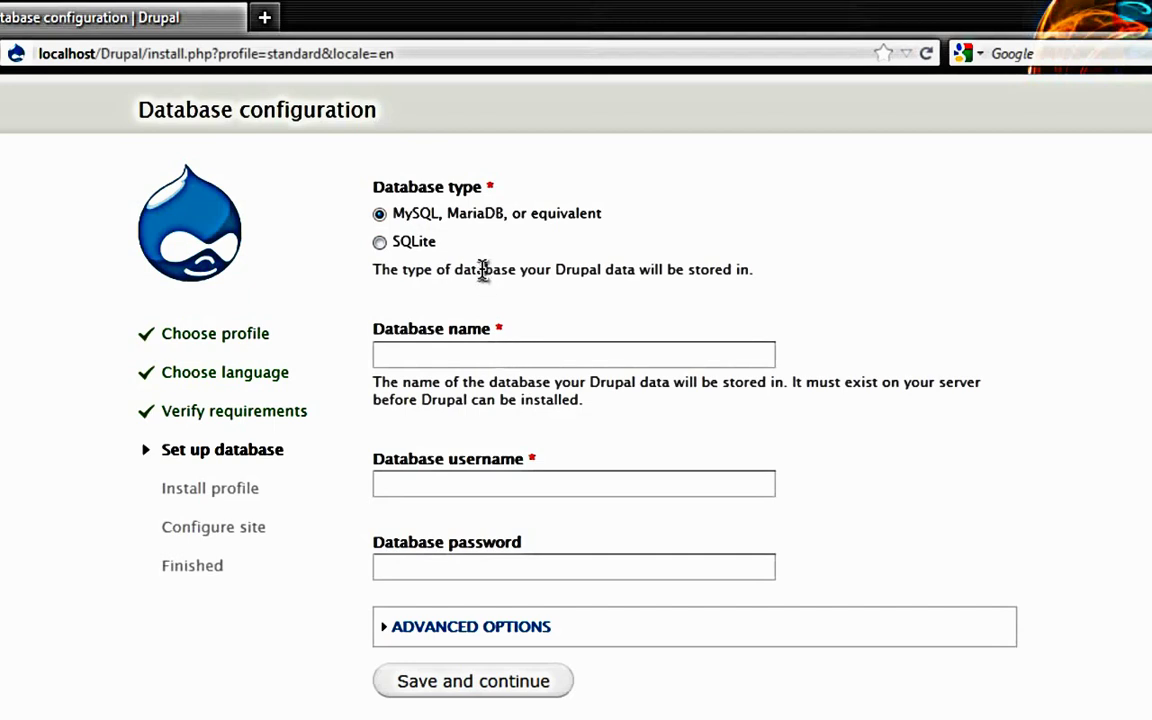
Step: Enter database name Drupal_db and username root, then submit the database settings
{"action": "left_click", "coordinate": [471, 360]}
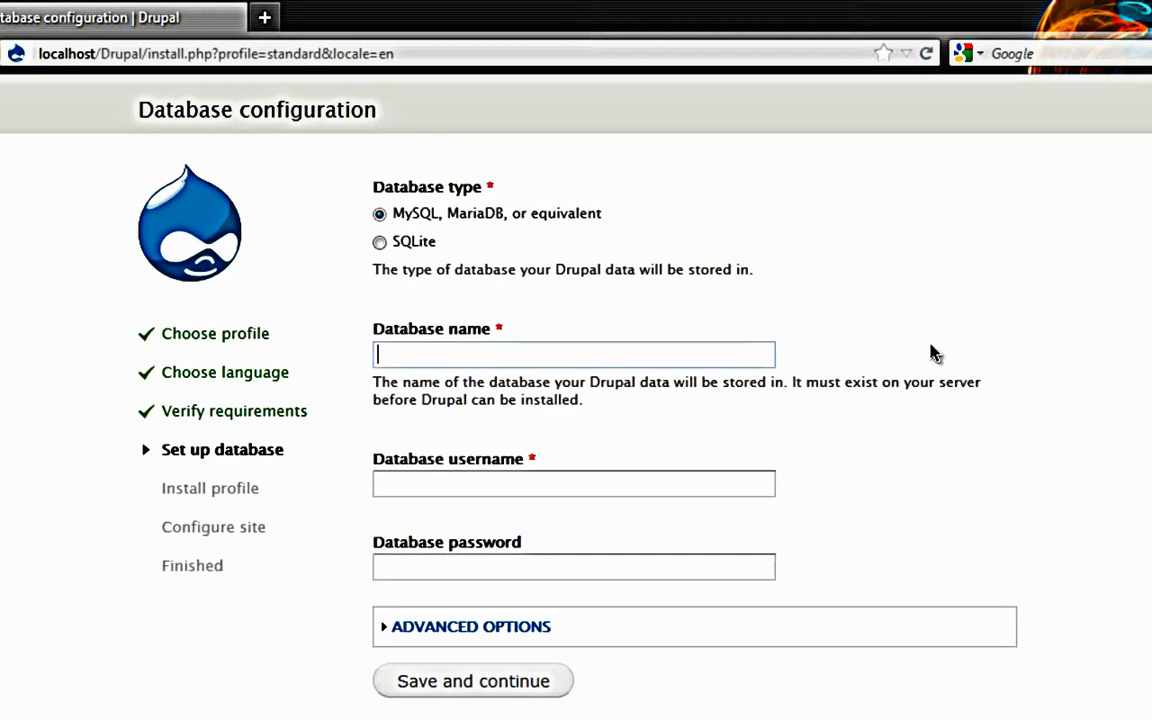
{"action": "type", "text": "Drupal_db"}
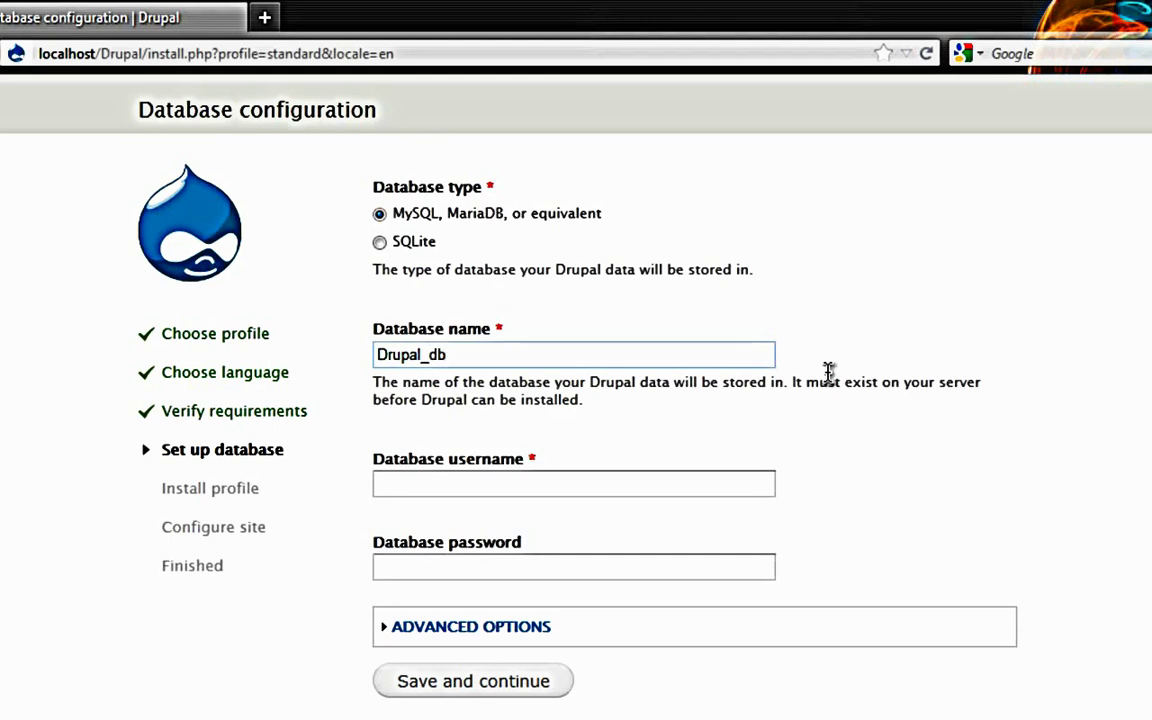
{"action": "left_click", "coordinate": [741, 482]}
{"action": "type", "text": "root"}
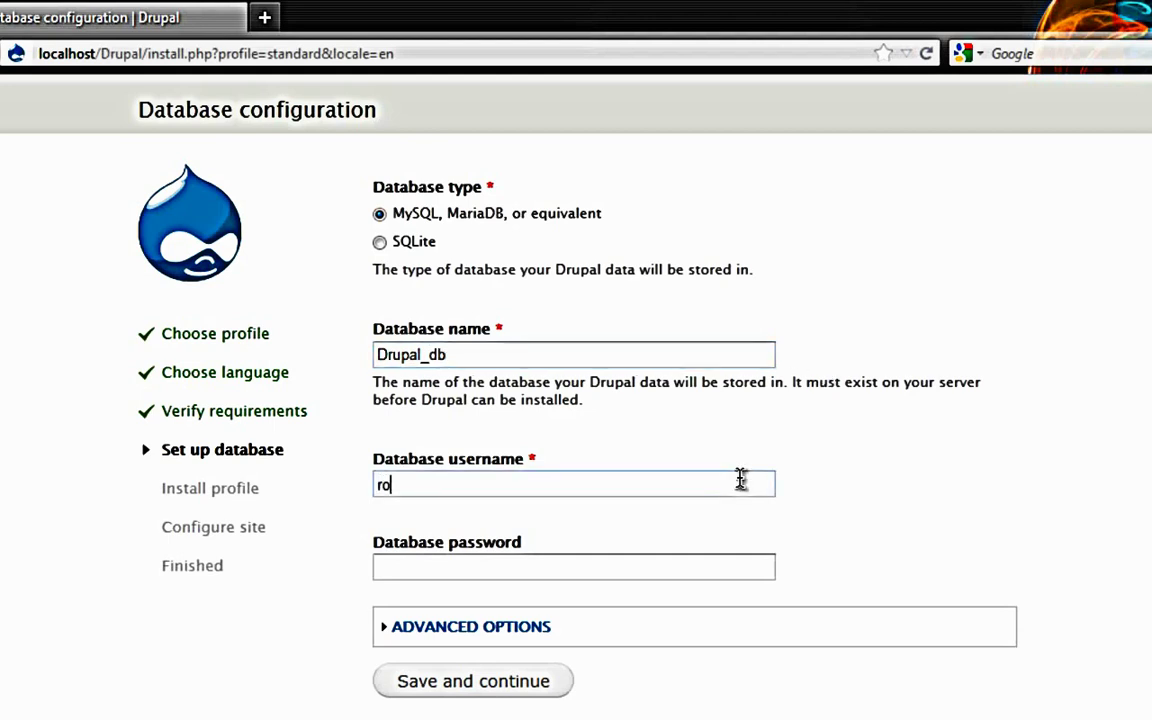
{"action": "left_click", "coordinate": [501, 686]}
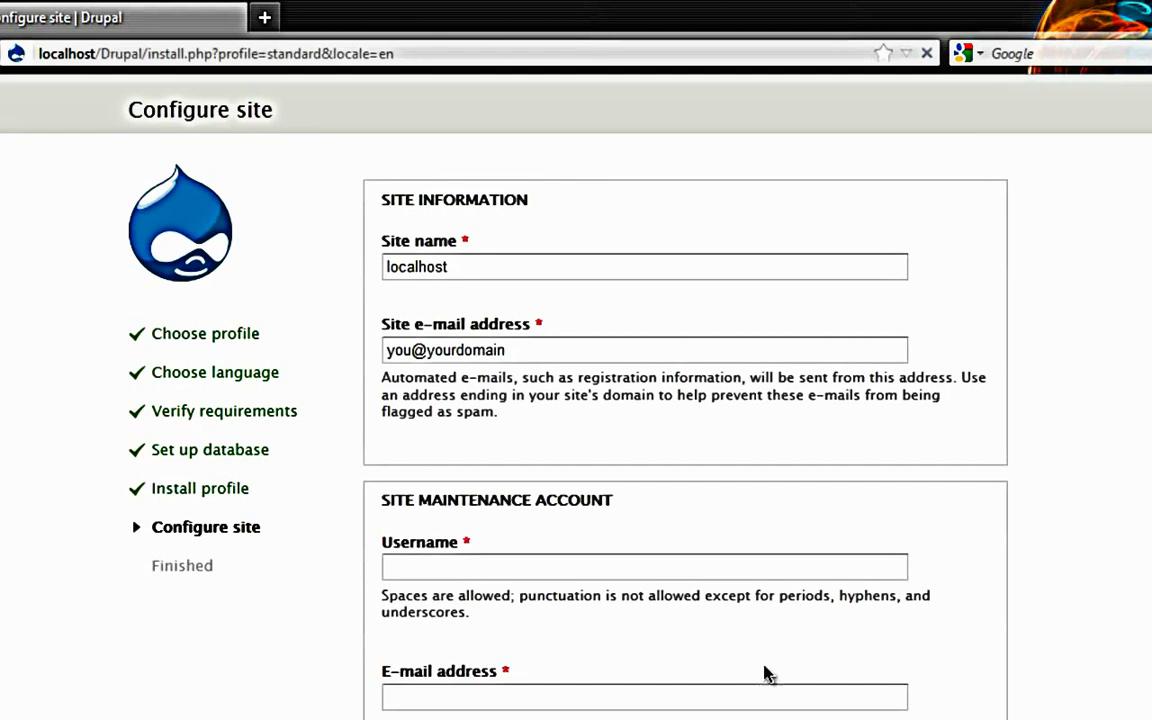
Step: Replace the default site name with 'My Drupal' and enter the site e-mail address
{"action": "double_click", "coordinate": [515, 263]}
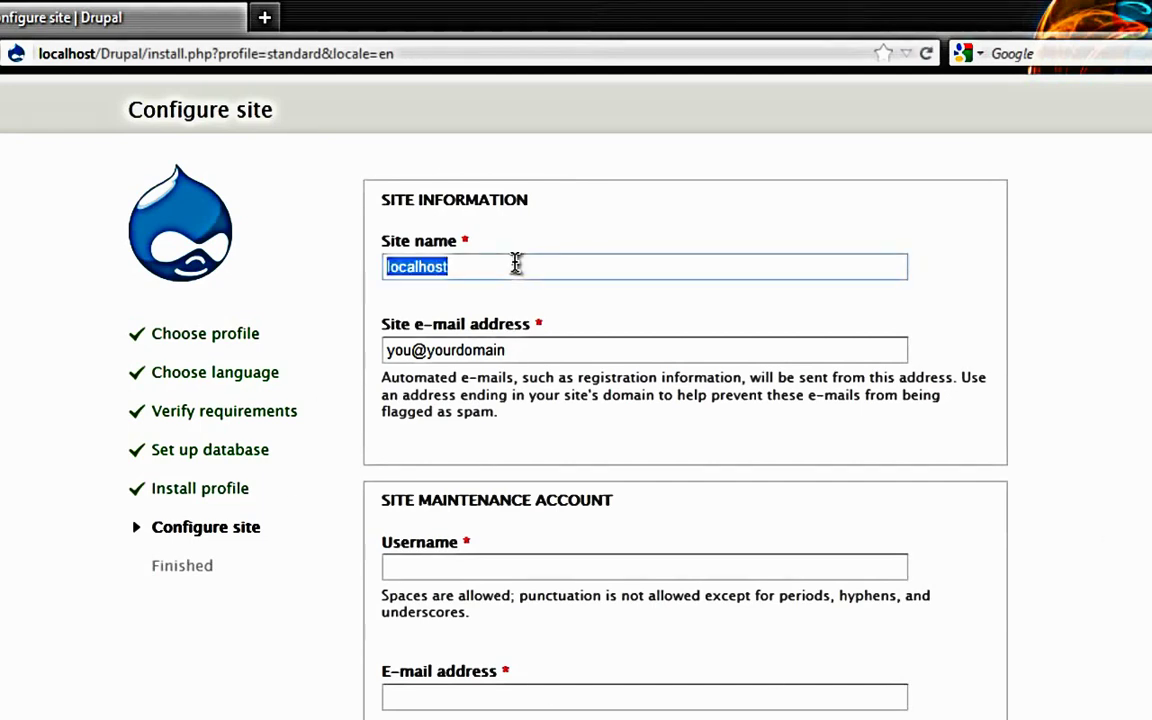
{"action": "type", "text": "M"}
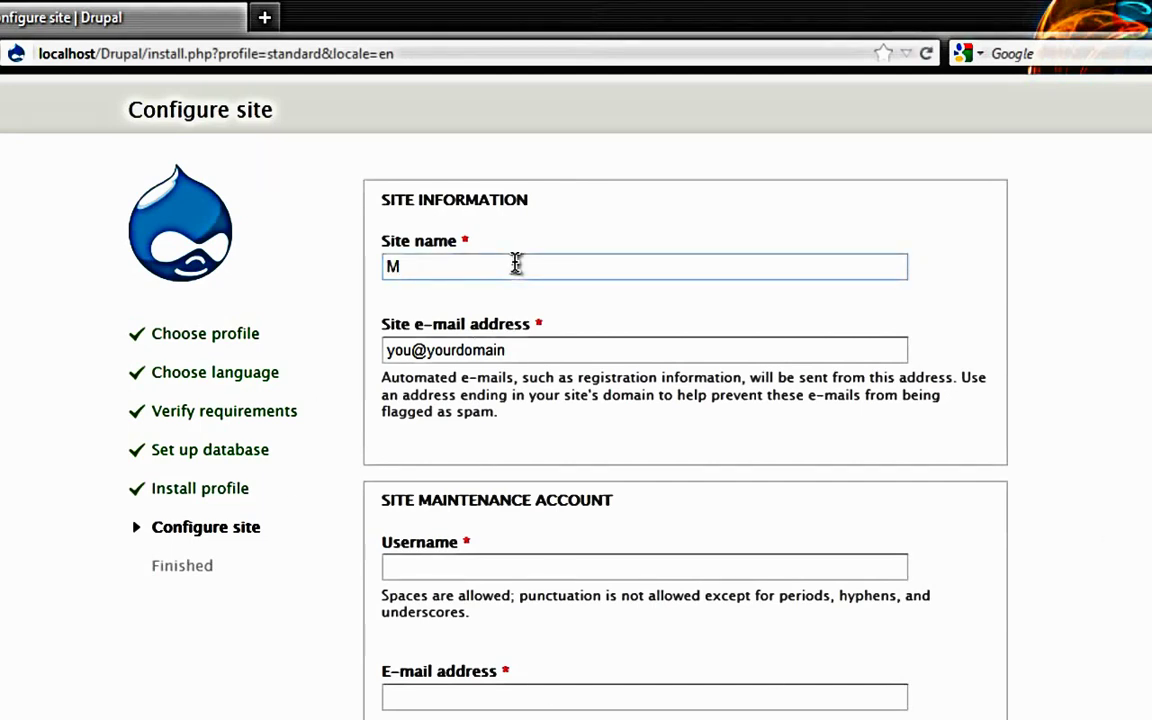
{"action": "type", "text": "y Drupal"}
{"action": "key", "text": "Tab"}
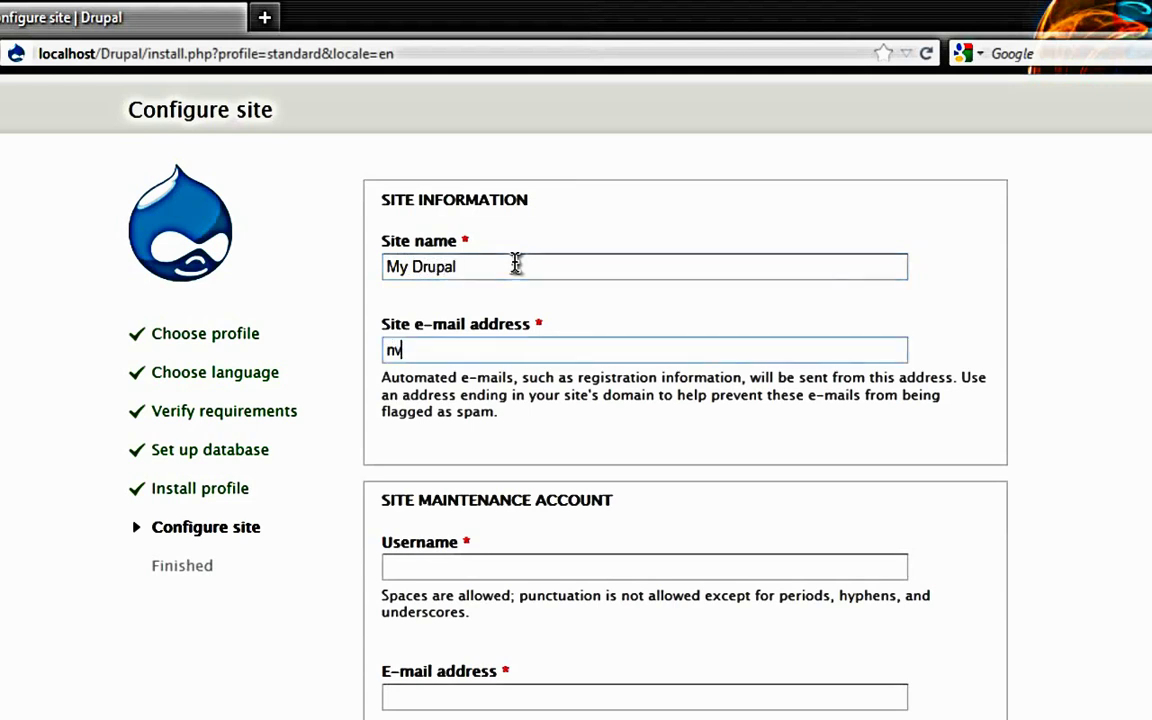
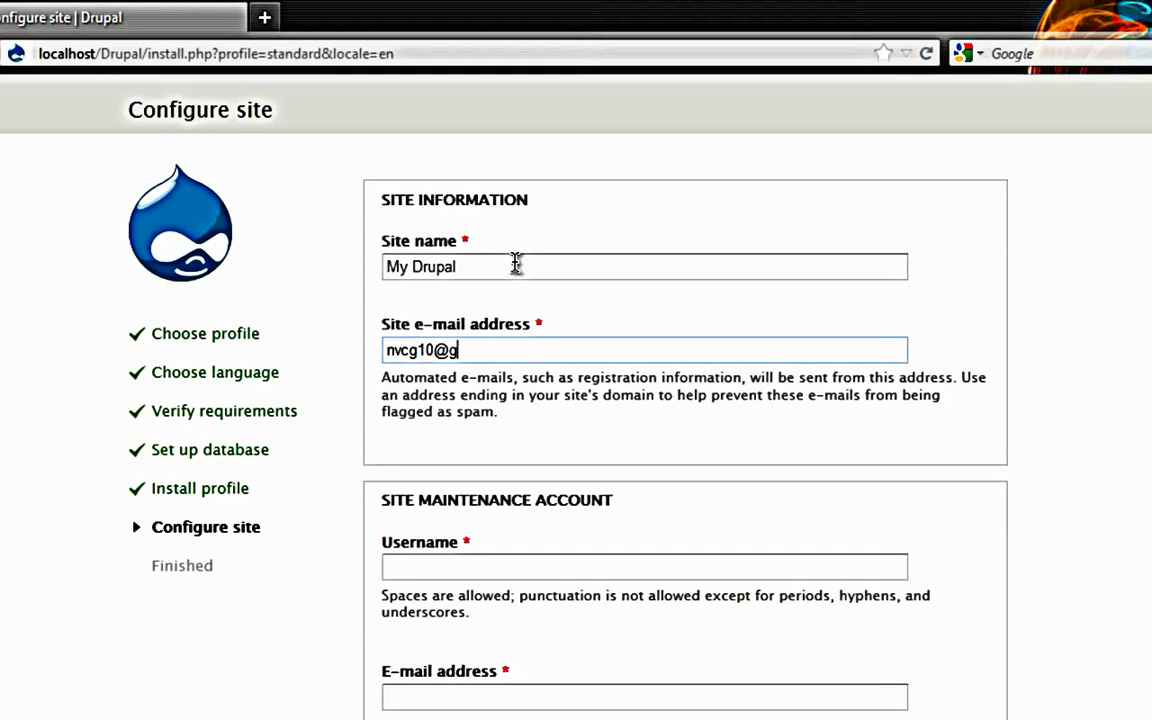
Step: Enter the maintenance account username, keep its e-mail, and enter and confirm its password
{"action": "key", "text": "Tab"}
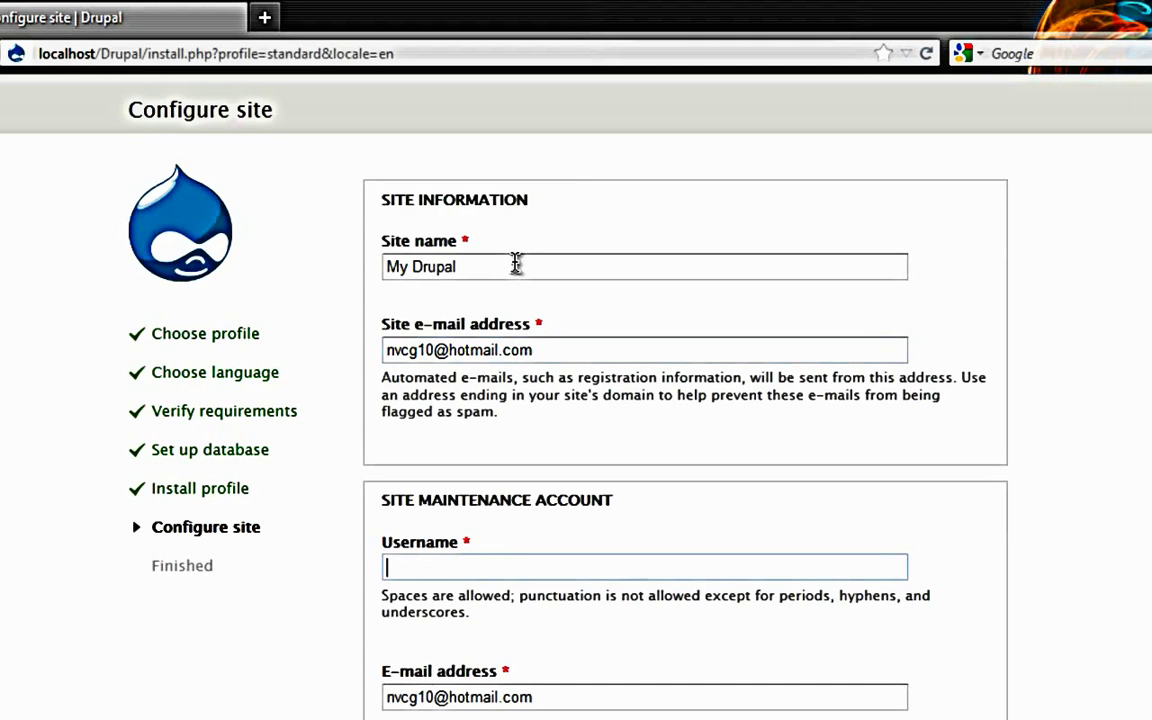
{"action": "type", "text": "Cg"}
{"action": "type", "text": "G"}
{"action": "key", "text": "Tab"}
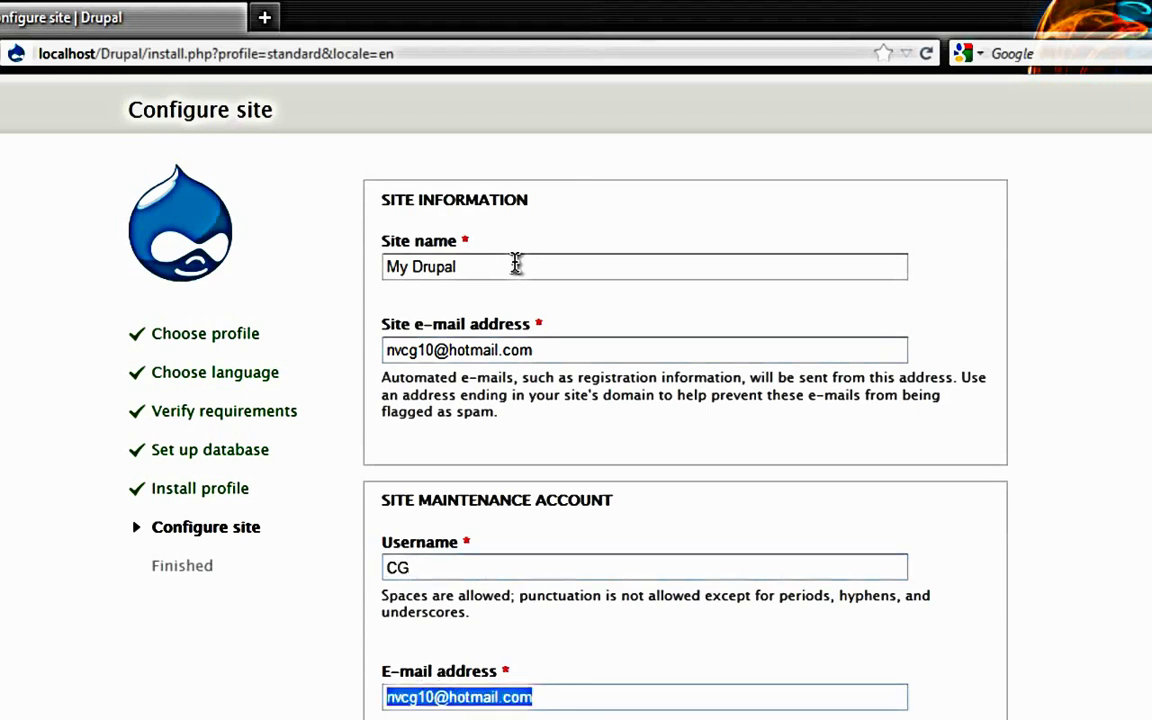
{"action": "key", "text": "Tab"}
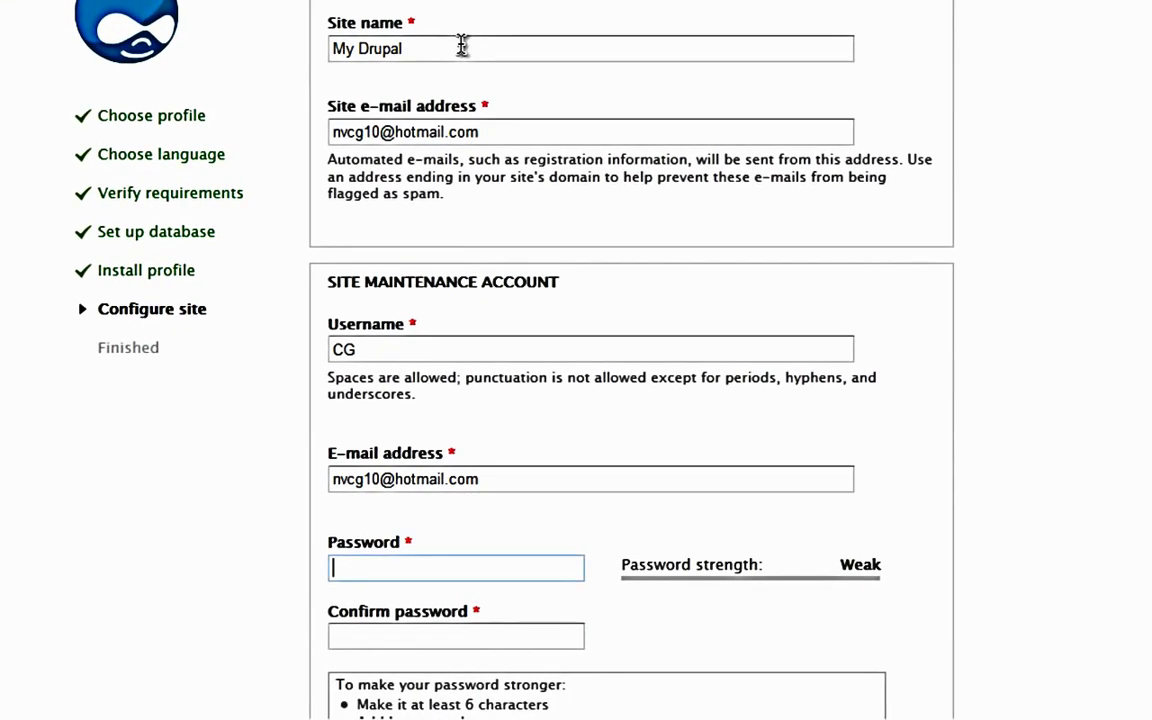
{"action": "type", "text": "password"}
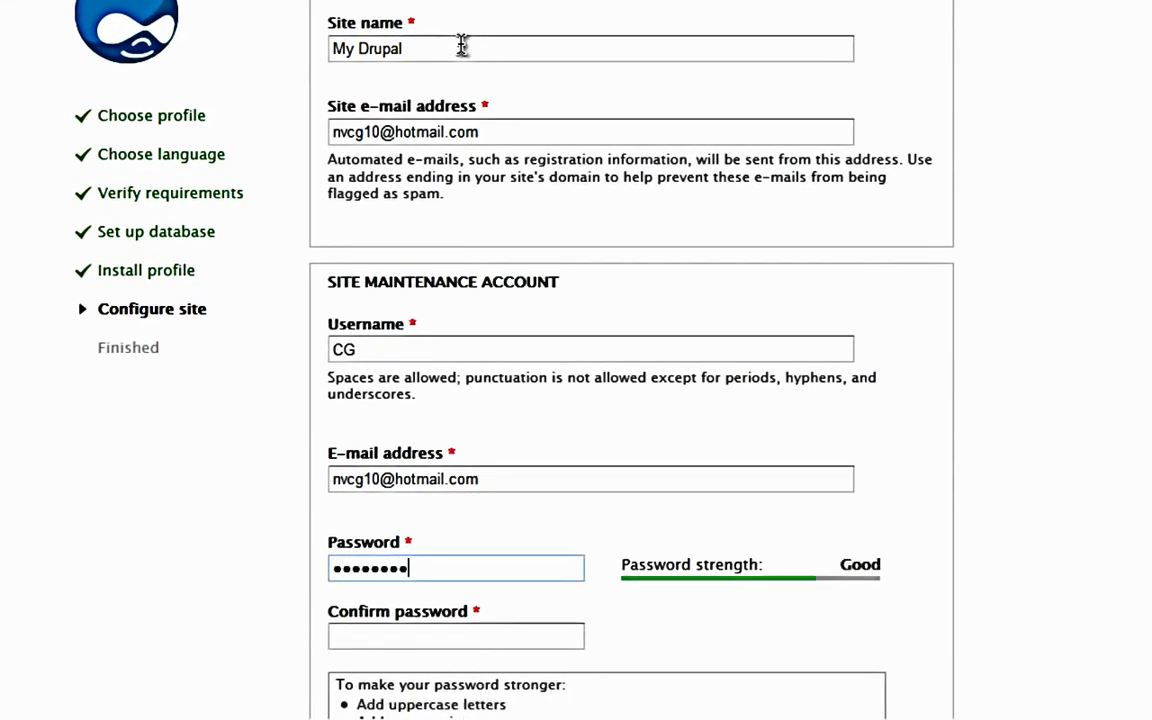
{"action": "type", "text": "123"}
{"action": "key", "text": "Tab"}
{"action": "type", "text": "password123"}
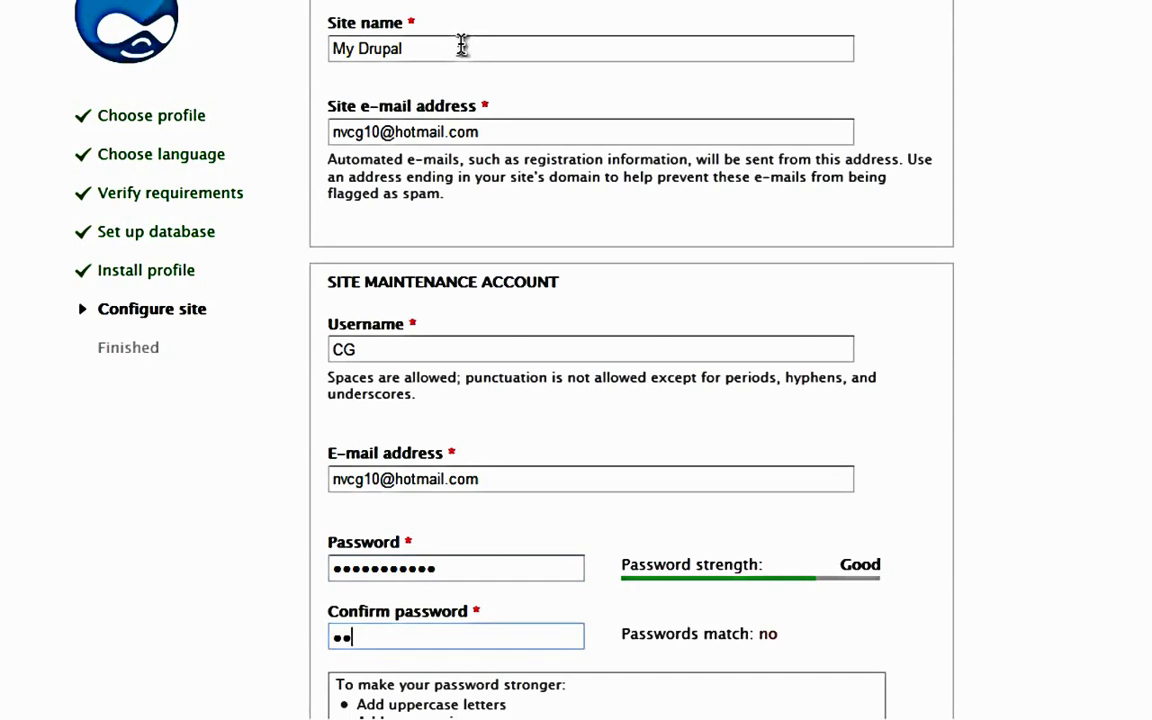
{"action": "type", "text": "3"}
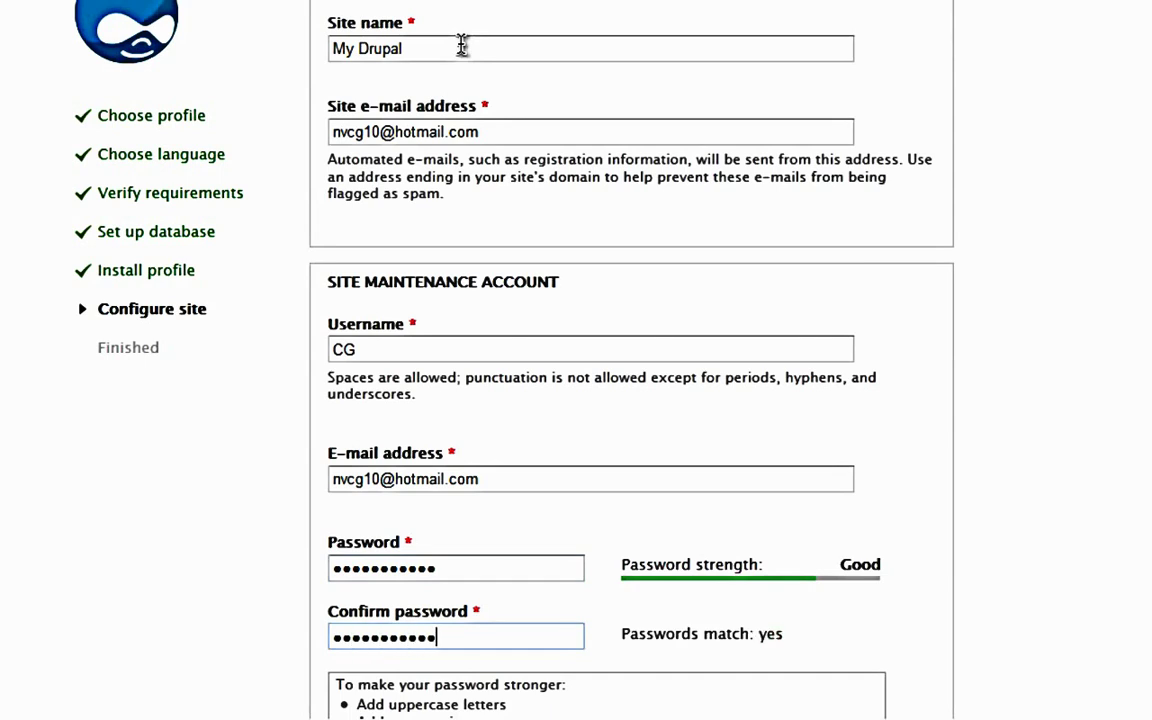
{"action": "scroll", "coordinate": [504, 64], "scroll_direction": "down", "scroll_amount": 5}
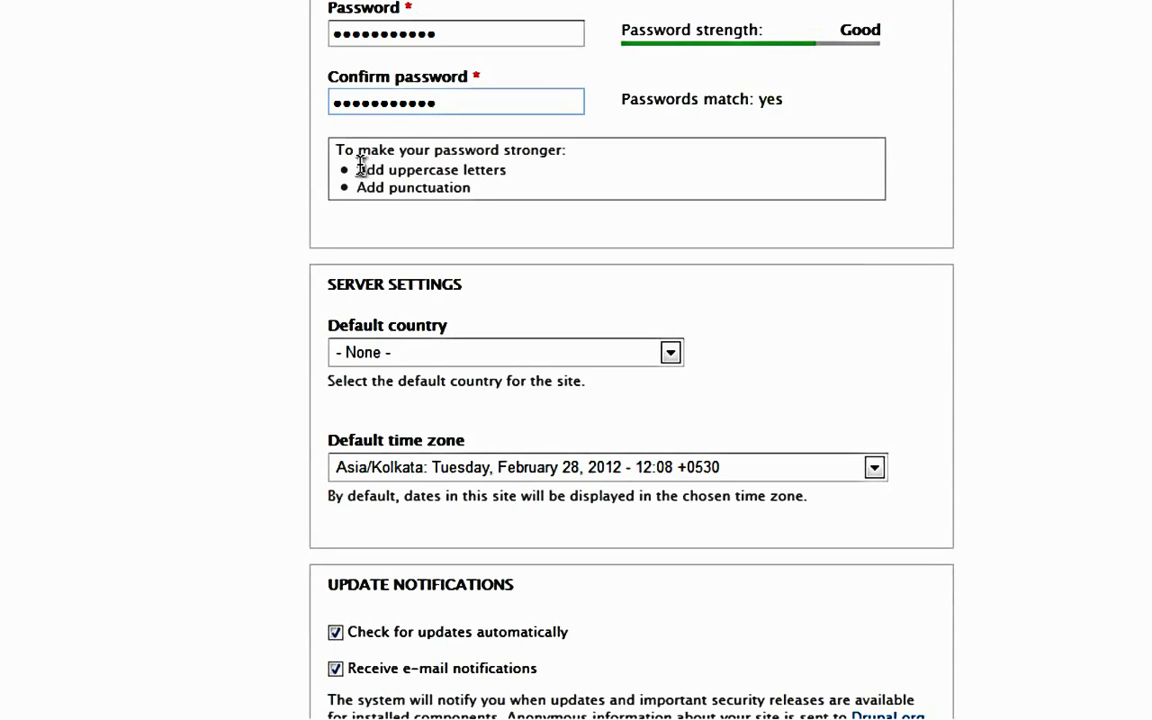
Step: Set the default country to India
{"action": "scroll", "coordinate": [418, 248], "scroll_direction": "down", "scroll_amount": 3}
{"action": "left_click", "coordinate": [421, 225]}
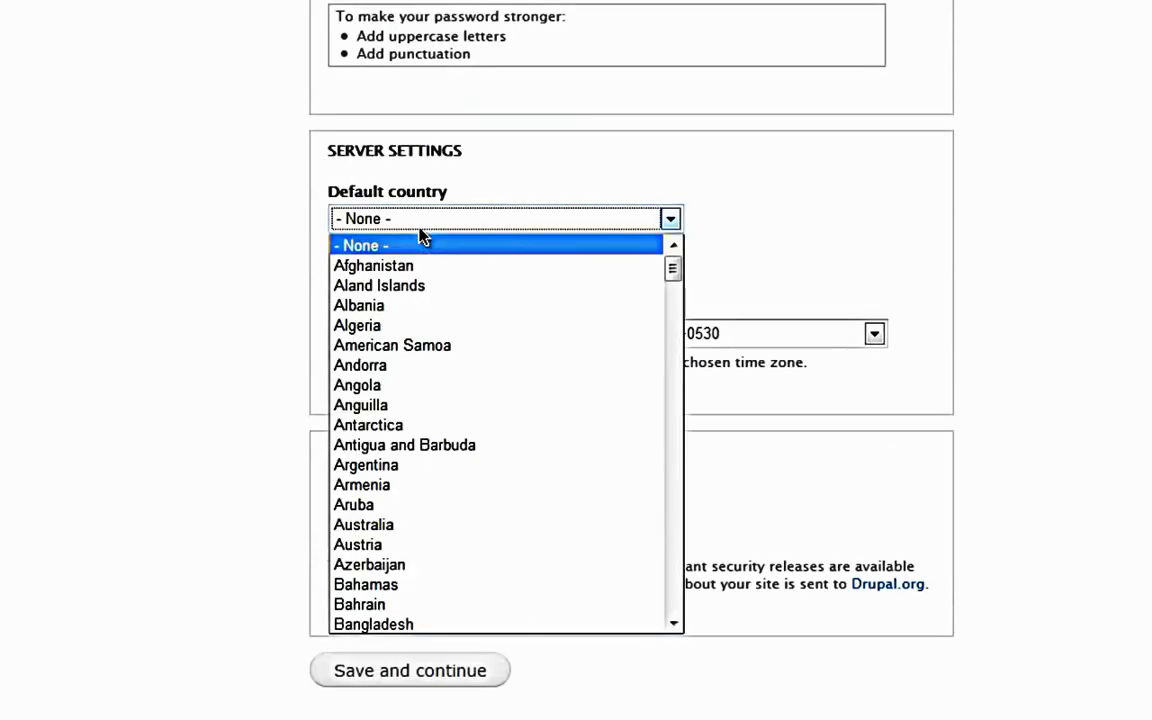
{"action": "type", "text": "in"}
{"action": "key", "text": "Return"}
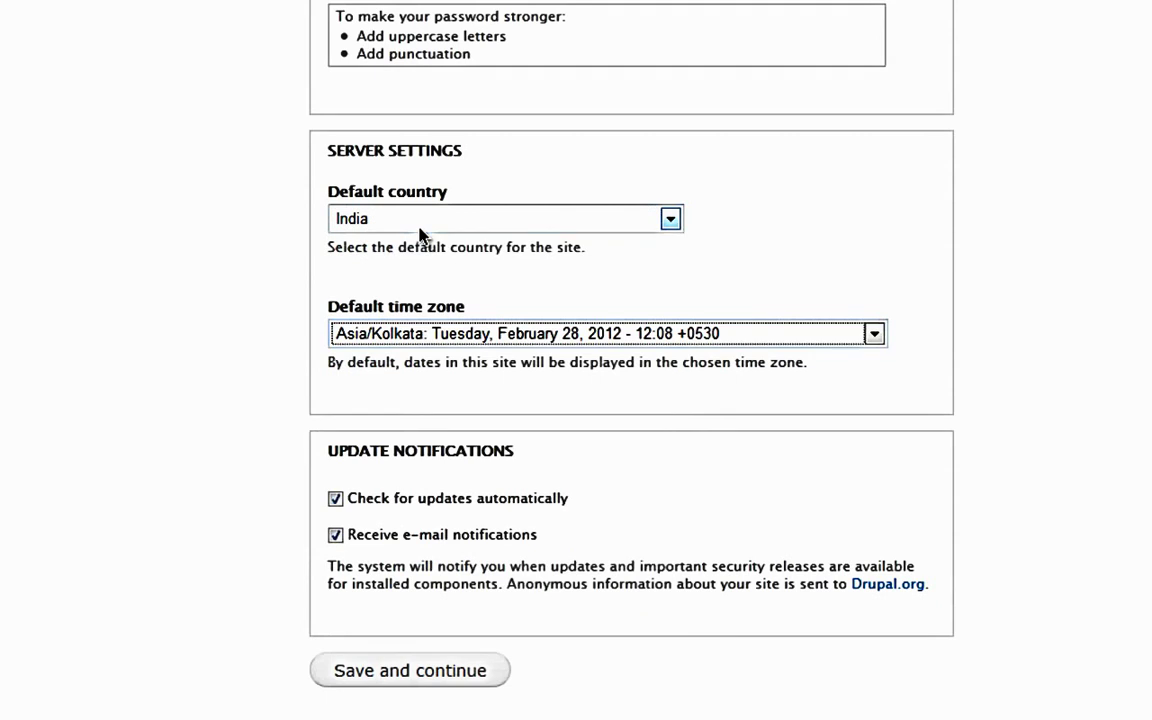
Step: Save the site configuration and decline Firefox's offer to remember the password
{"action": "scroll", "coordinate": [420, 235], "scroll_direction": "down", "scroll_amount": 1}
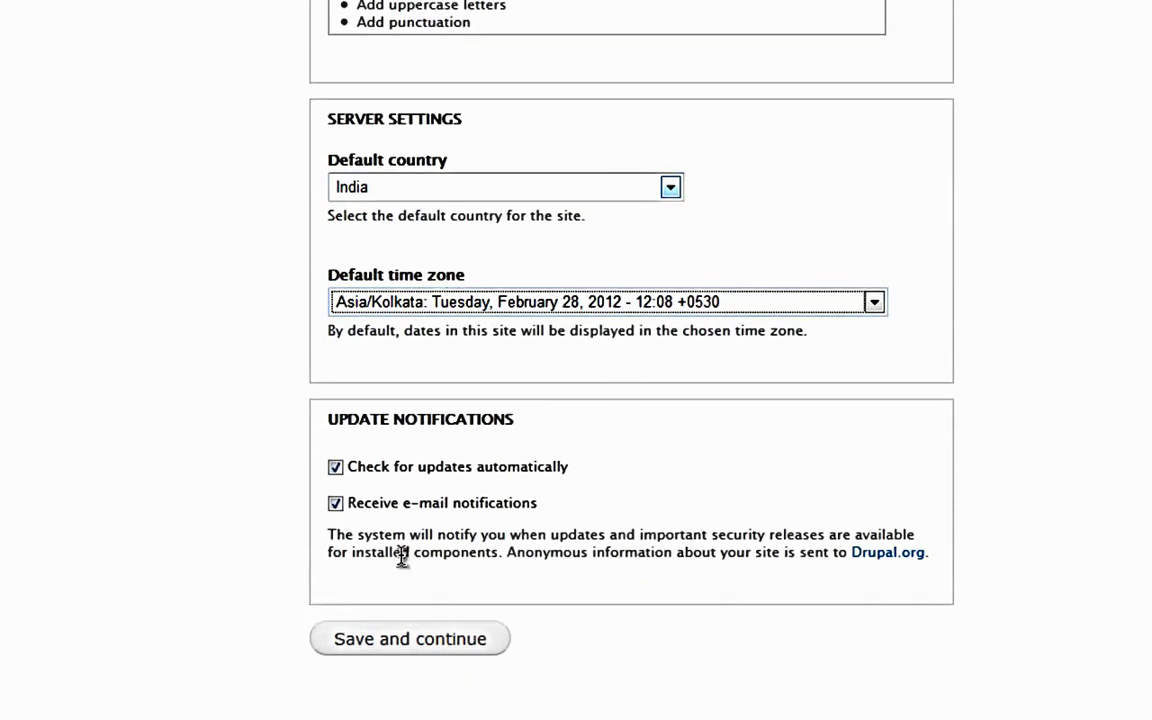
{"action": "left_click", "coordinate": [445, 642]}
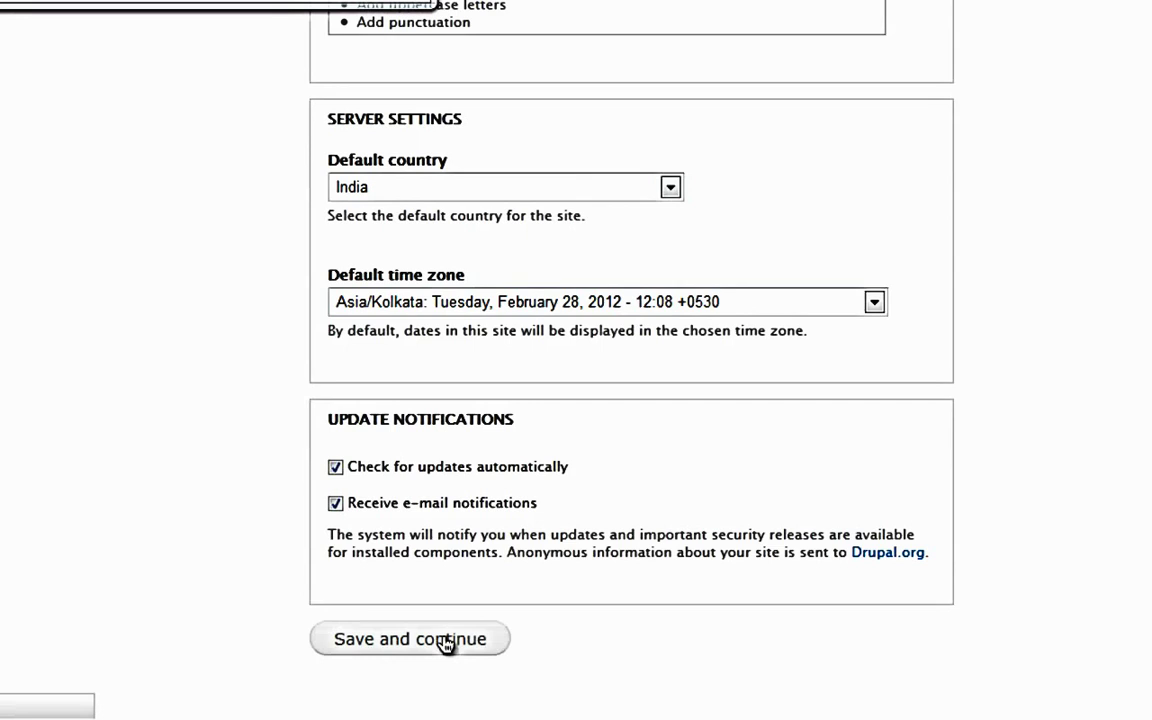
{"action": "left_click", "coordinate": [447, 640]}
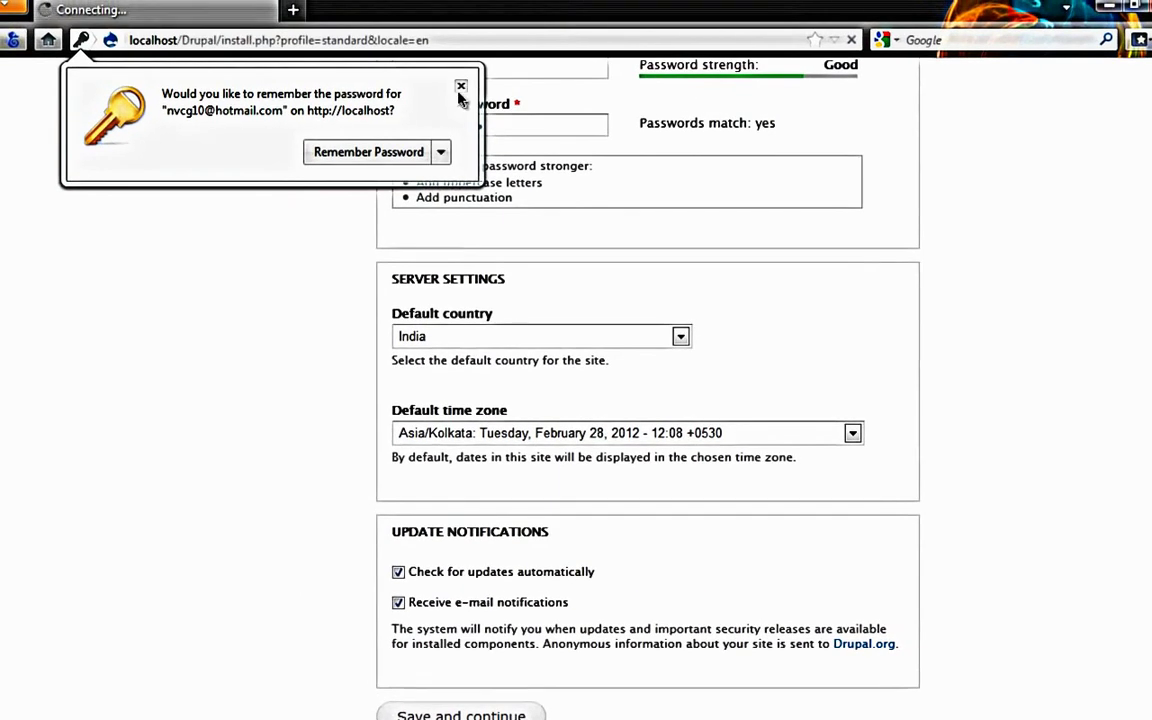
{"action": "left_click", "coordinate": [461, 87]}
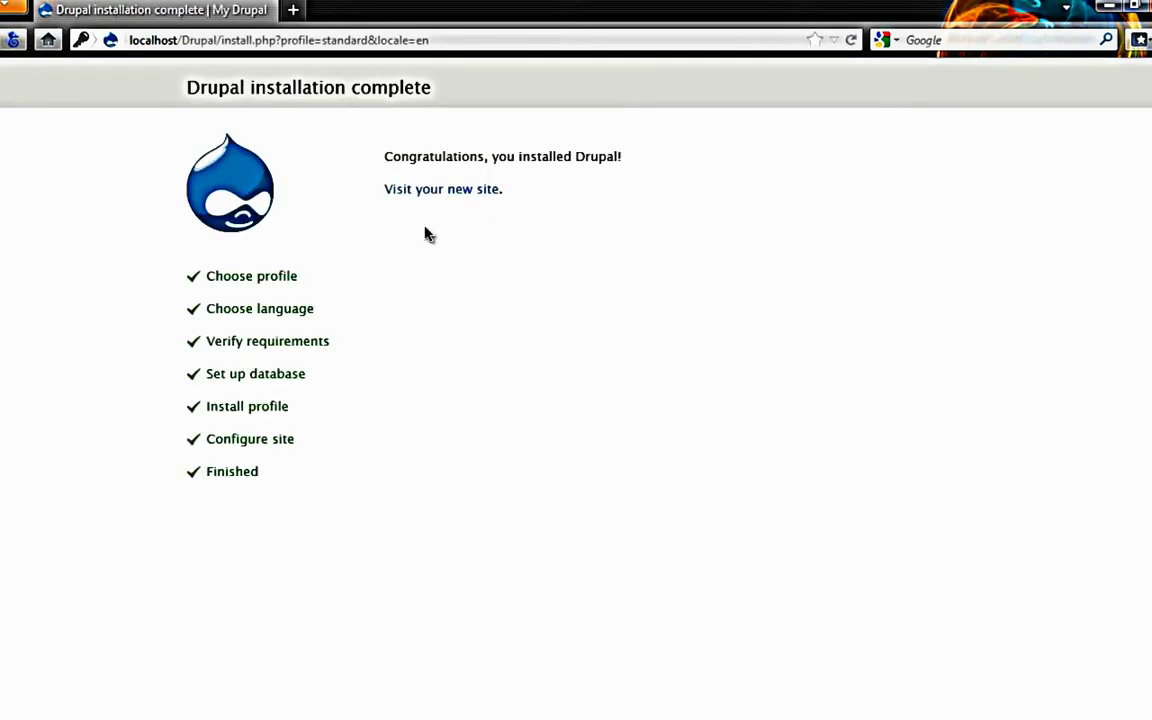
Step: Follow the 'Visit your new site.' link to the My Drupal site
{"action": "left_click", "coordinate": [442, 188]}
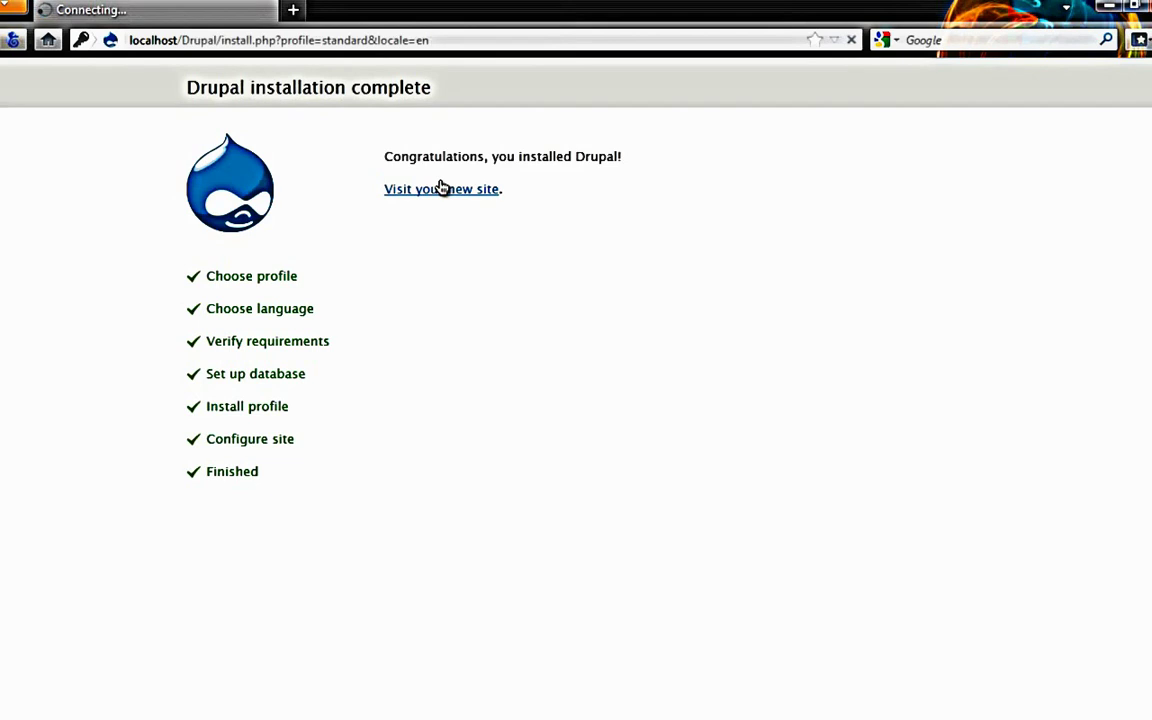